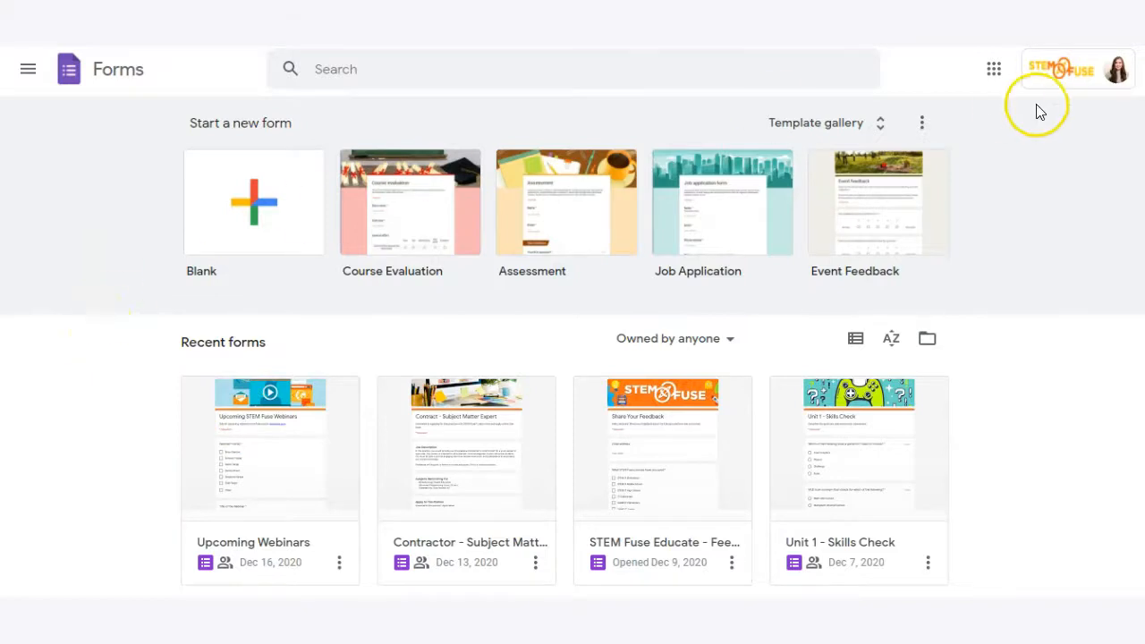
Look through the Google apps list for Forms, and close the list.
{"action": "left_click", "coordinate": [995, 79]}
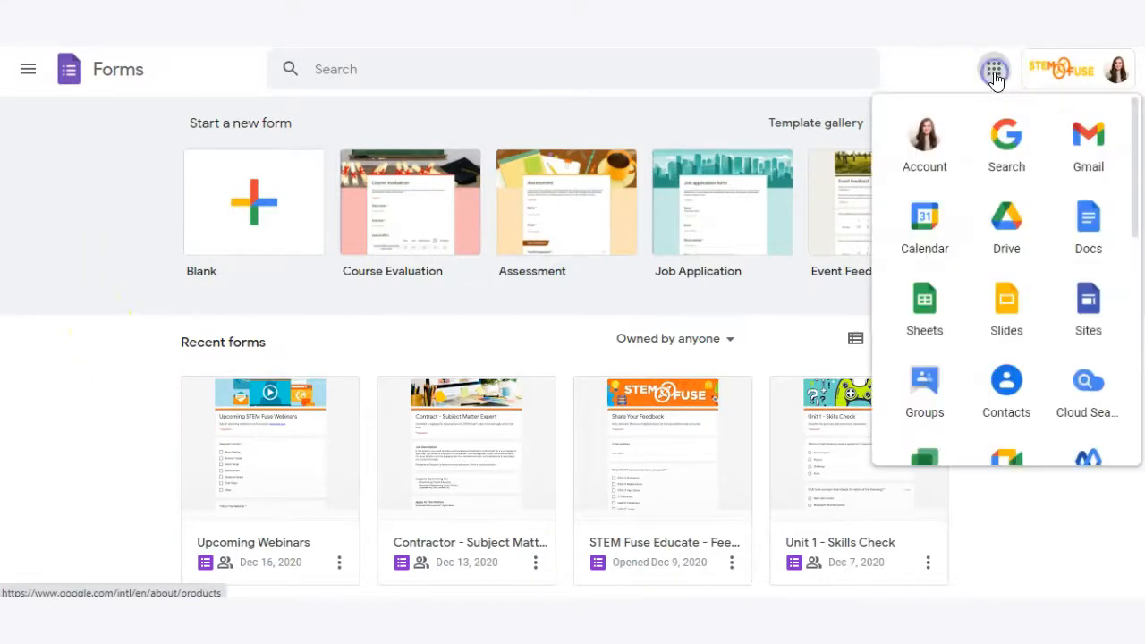
{"action": "scroll", "coordinate": [989, 331], "scroll_direction": "down", "scroll_amount": 5}
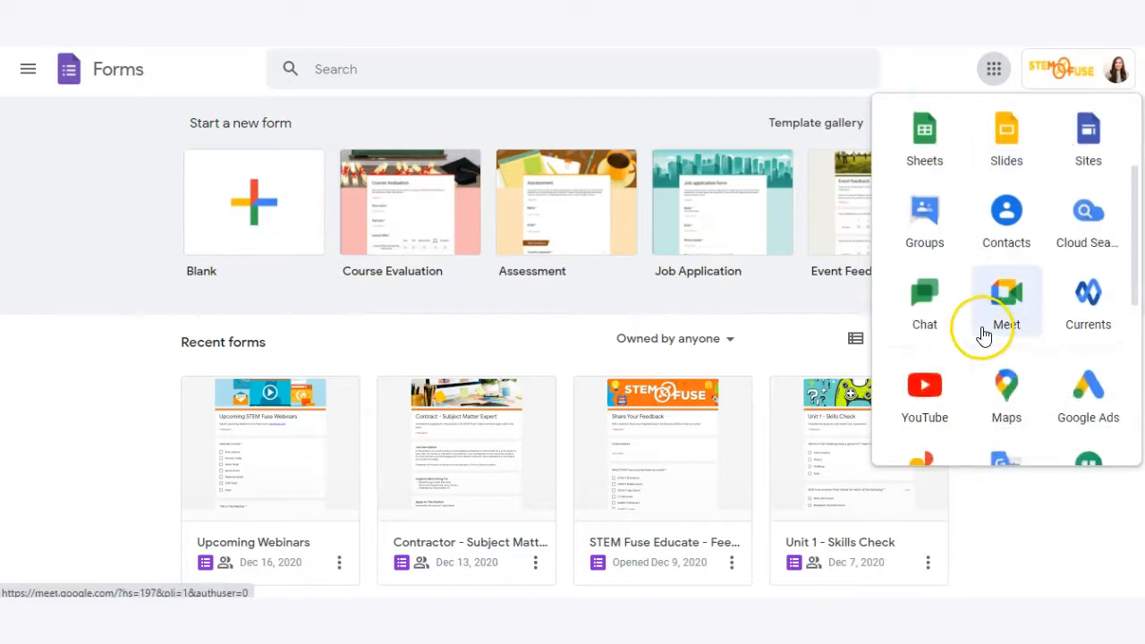
{"action": "left_click", "coordinate": [104, 311]}
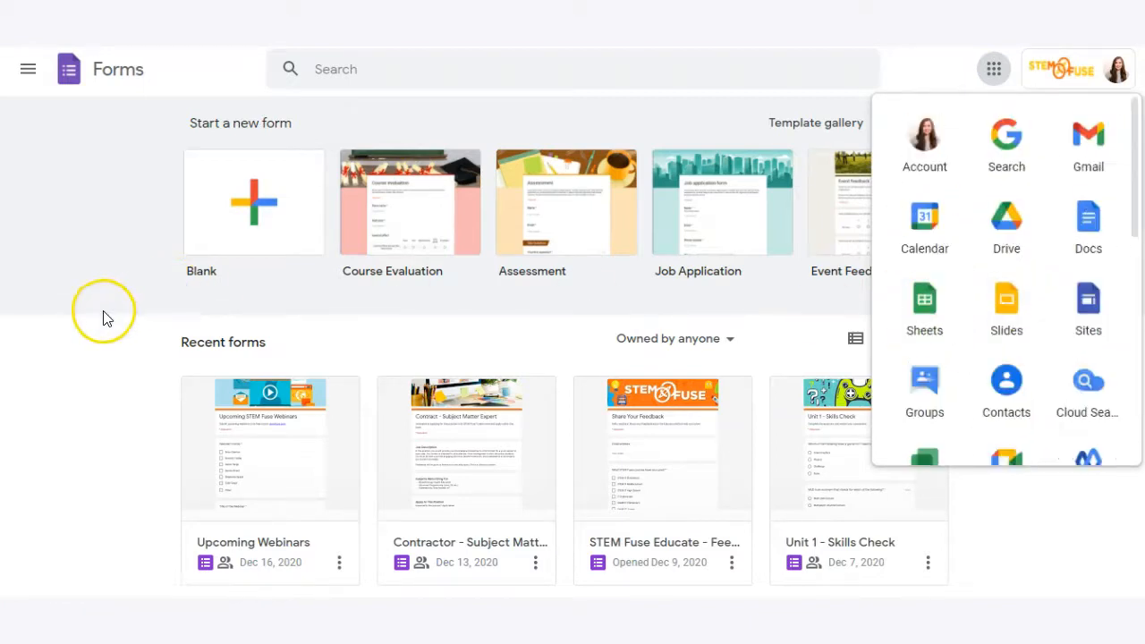
{"action": "left_click", "coordinate": [994, 69]}
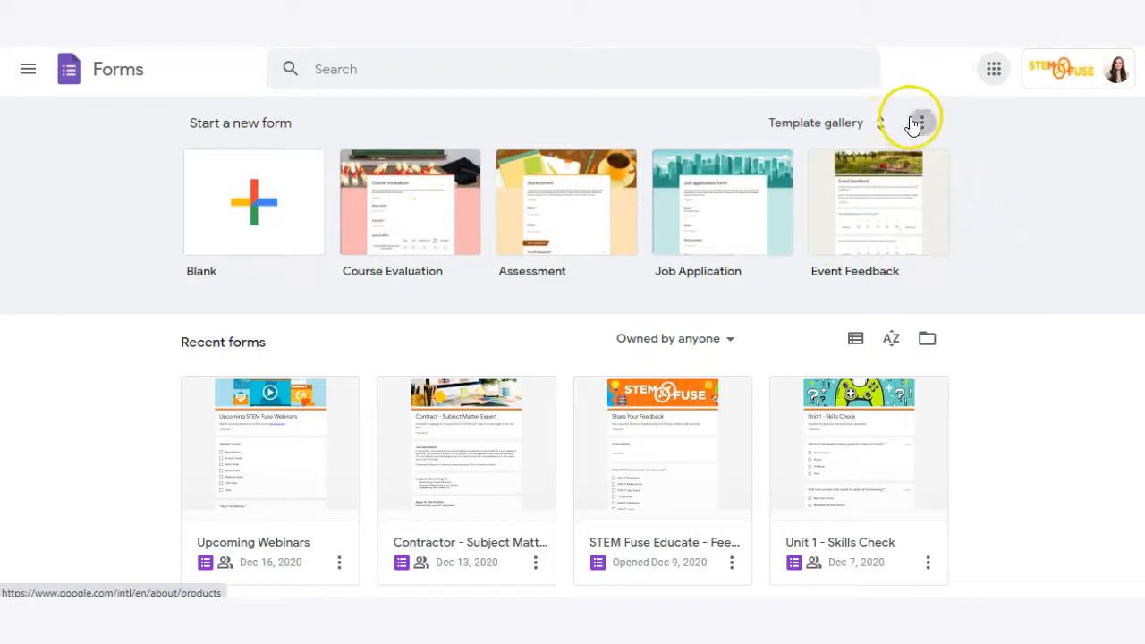
Browse the general form templates in the template gallery and return to the Forms home page.
{"action": "left_click", "coordinate": [864, 130]}
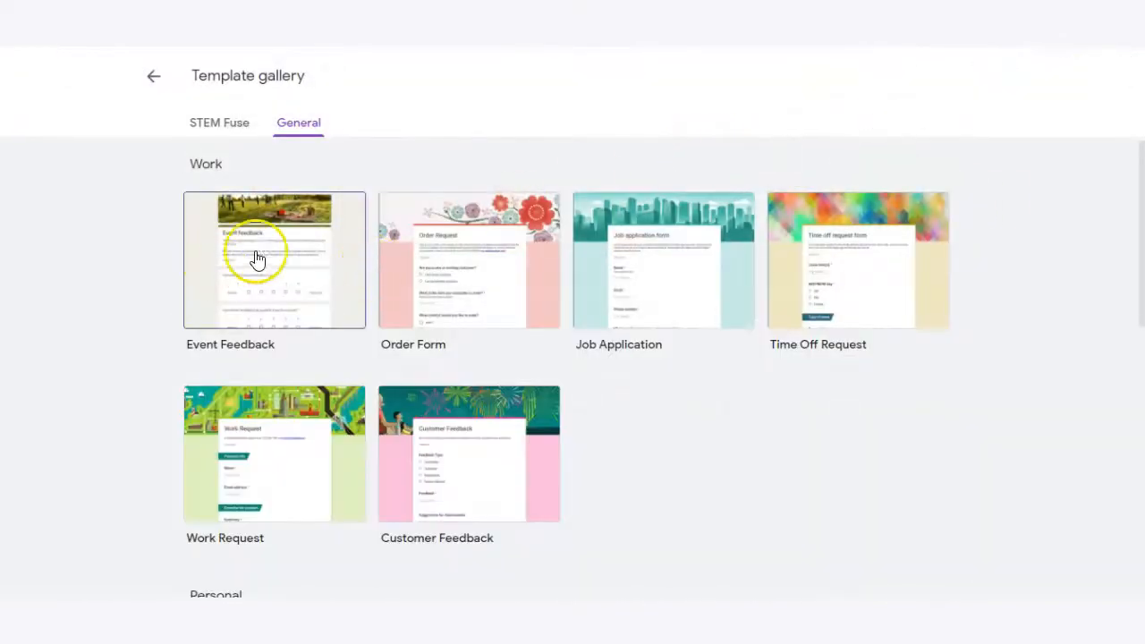
{"action": "scroll", "coordinate": [299, 269], "scroll_direction": "down", "scroll_amount": 4}
{"action": "scroll", "coordinate": [300, 273], "scroll_direction": "down", "scroll_amount": 3}
{"action": "scroll", "coordinate": [301, 275], "scroll_direction": "up", "scroll_amount": 7}
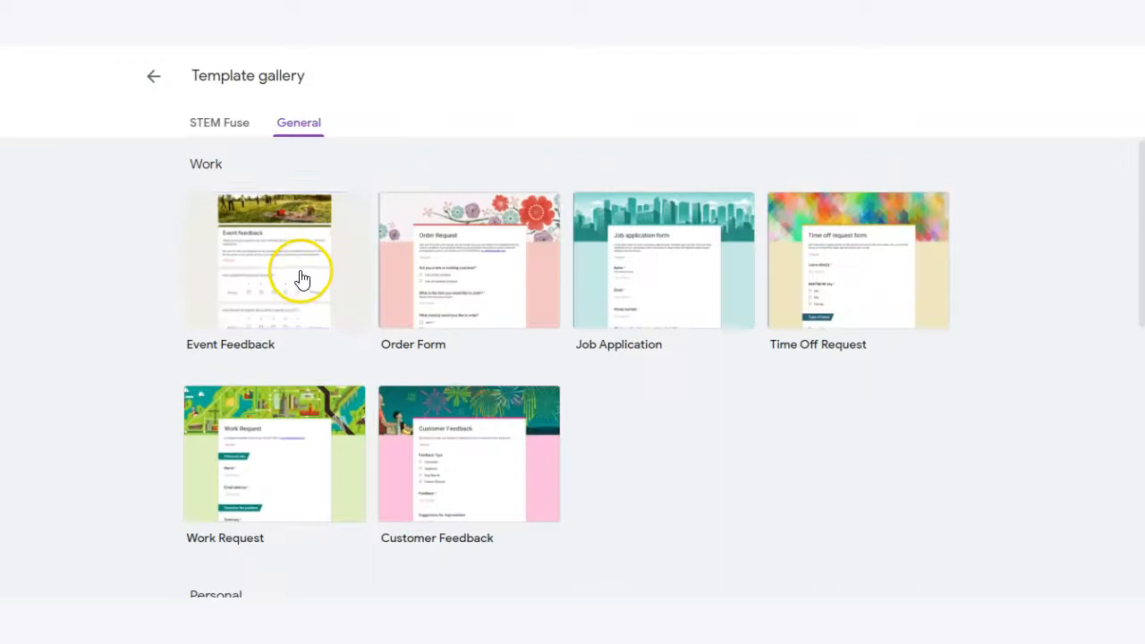
{"action": "left_click", "coordinate": [145, 82]}
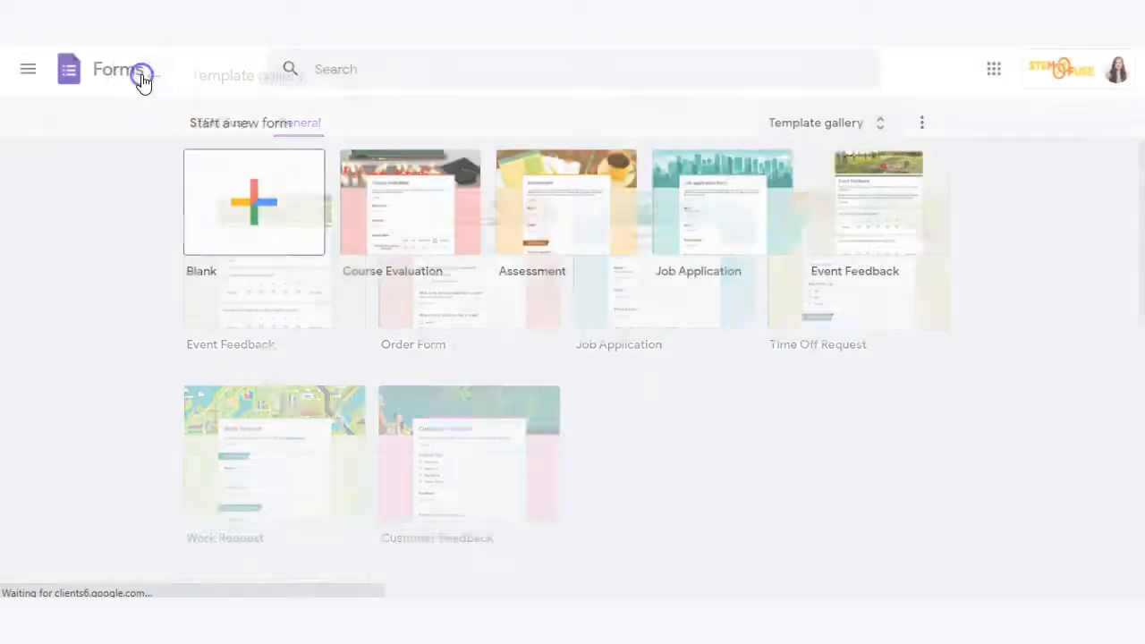
Create a blank form and title it "Sample Survey".
{"action": "left_click", "coordinate": [237, 195]}
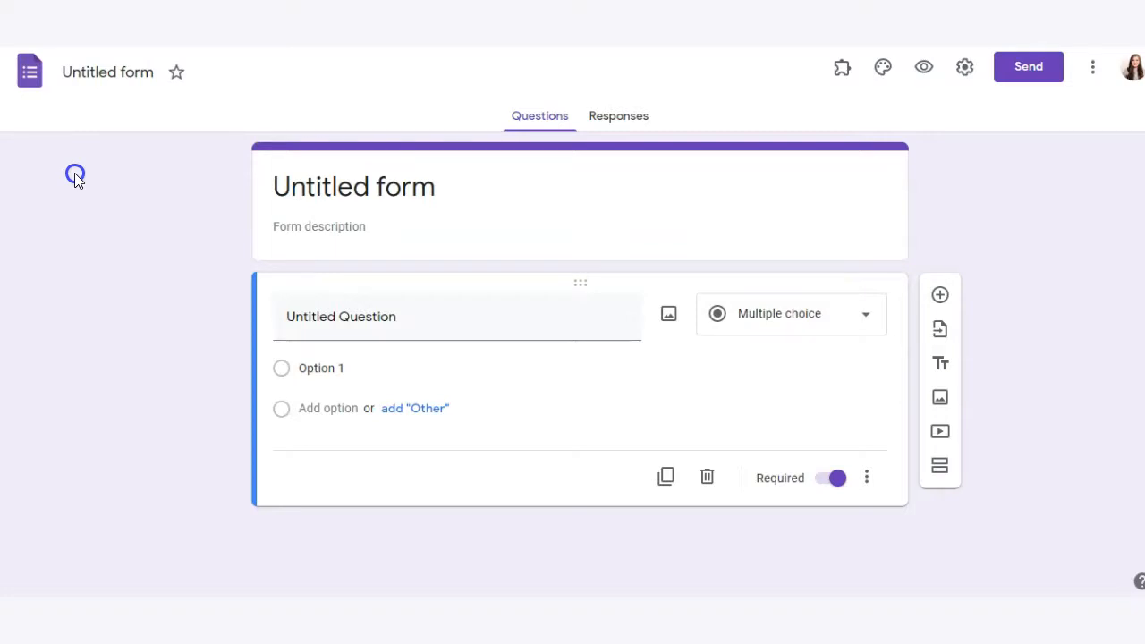
{"action": "left_click", "coordinate": [369, 179]}
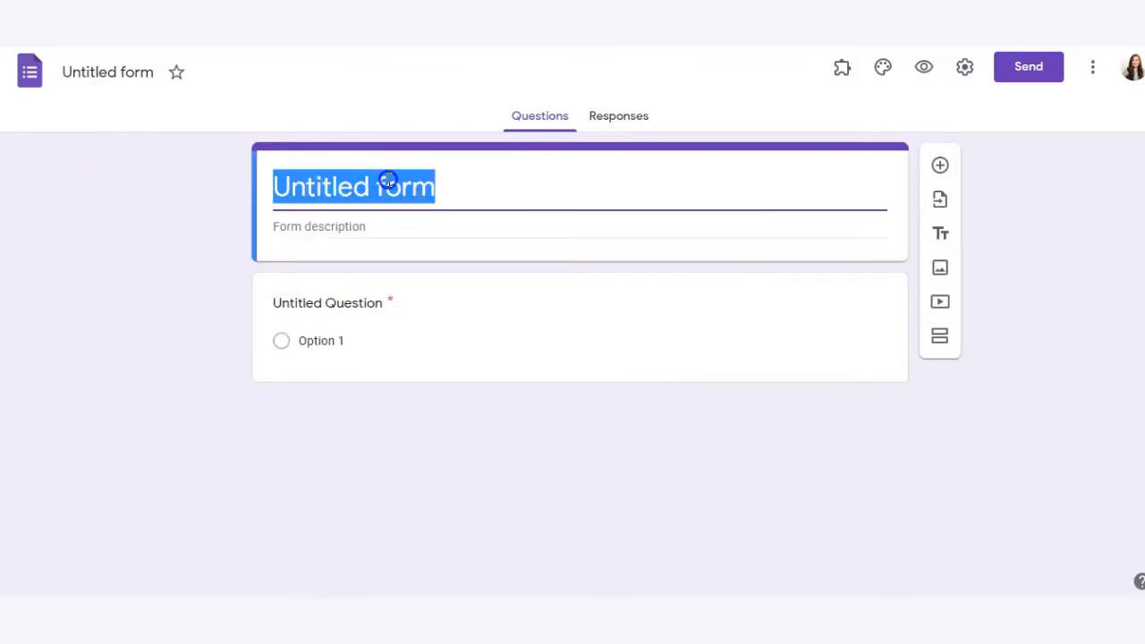
{"action": "type", "text": "Sample Survey"}
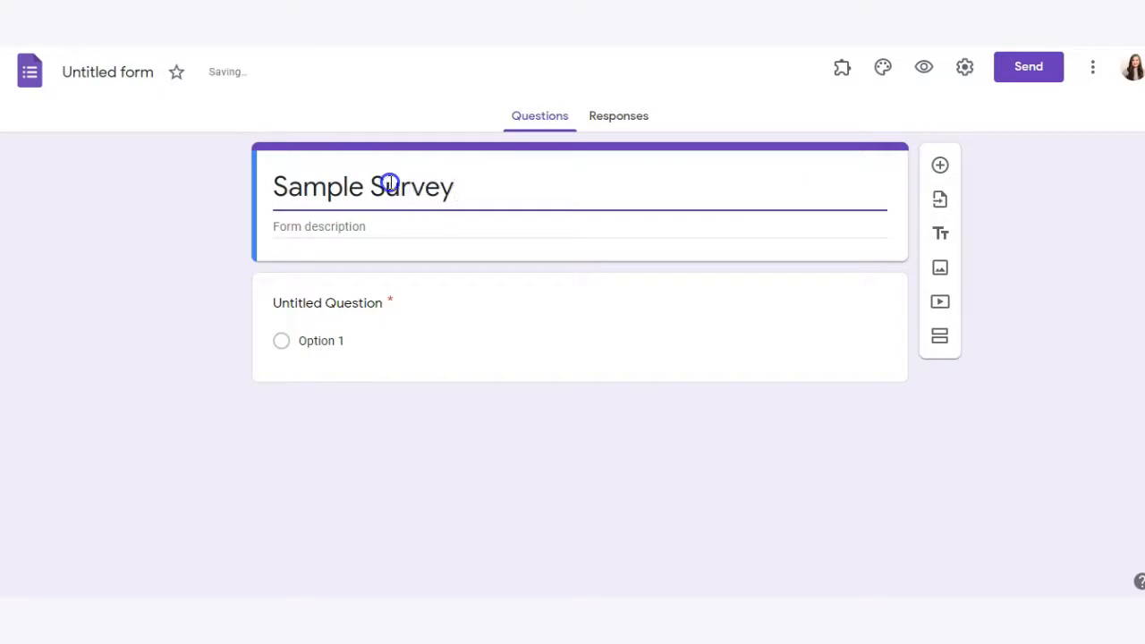
Set the form description to "This is a sample survey.".
{"action": "left_click", "coordinate": [345, 224]}
{"action": "type", "text": "This is a sample survey."}
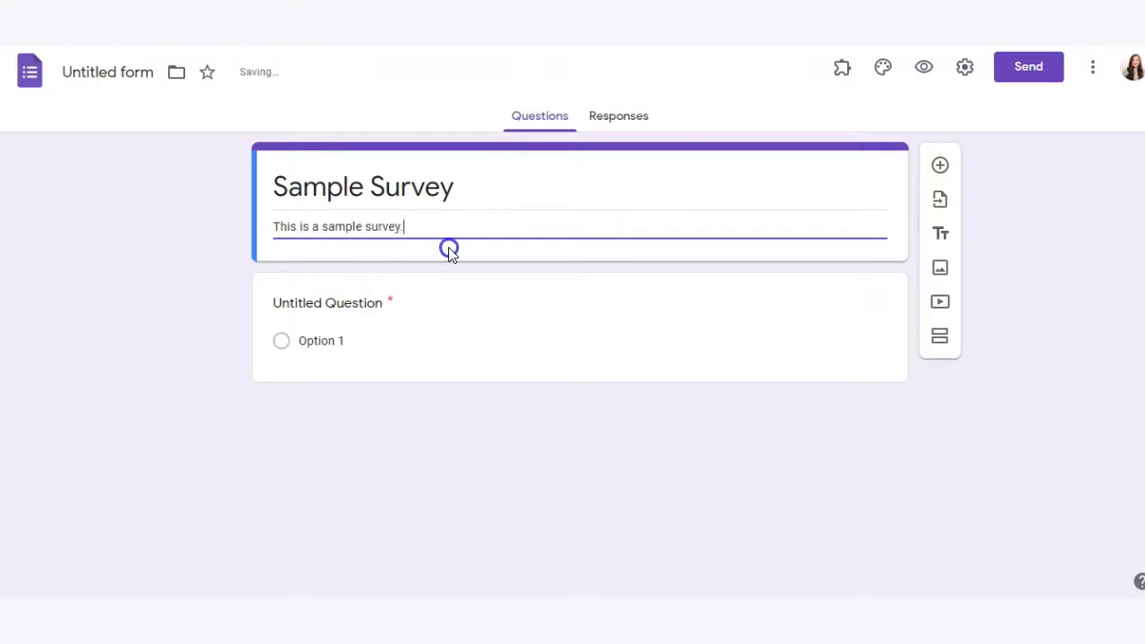
{"action": "left_click", "coordinate": [383, 231]}
{"action": "left_click", "coordinate": [325, 222]}
{"action": "left_click", "coordinate": [171, 197]}
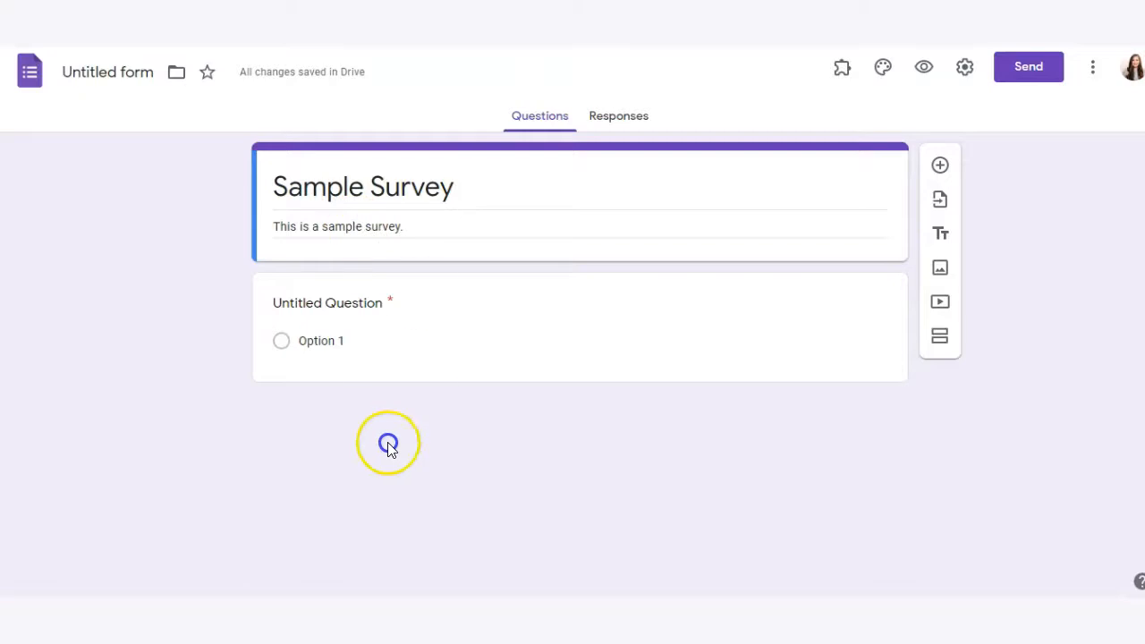
Examine the question types available for the first question, keeping it as multiple choice.
{"action": "left_click", "coordinate": [327, 307]}
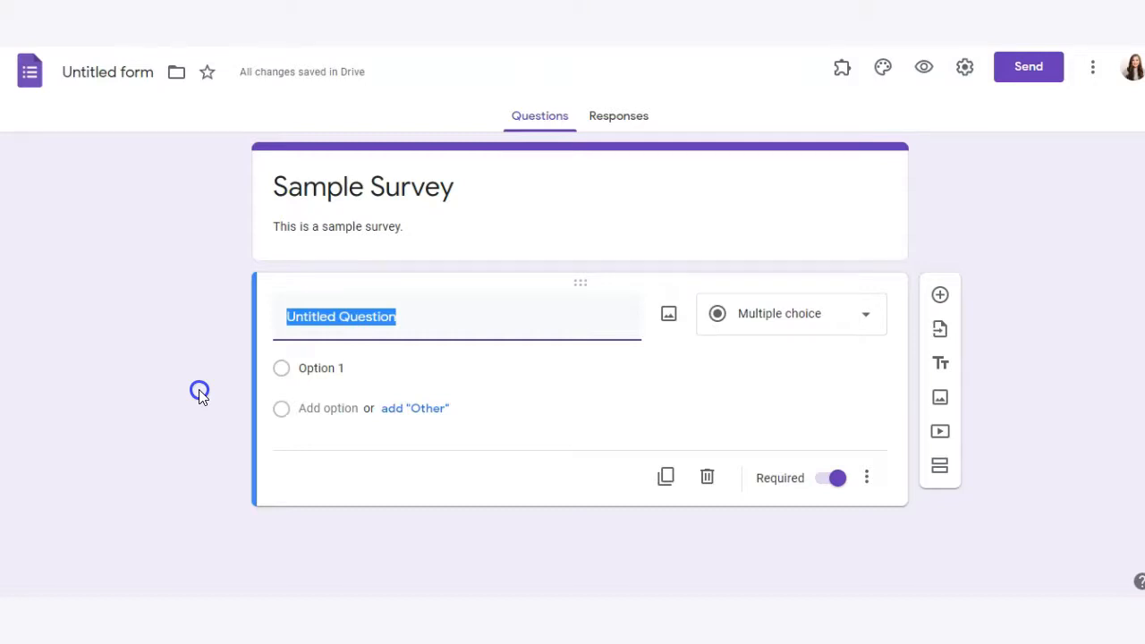
{"action": "left_click", "coordinate": [768, 311]}
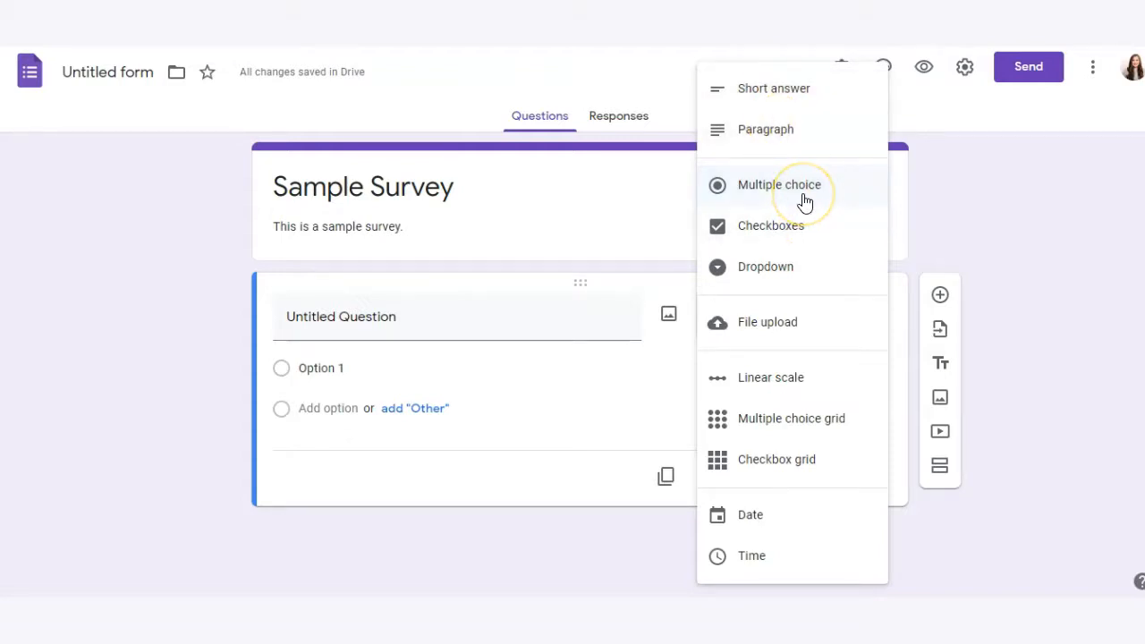
{"action": "left_click", "coordinate": [800, 227]}
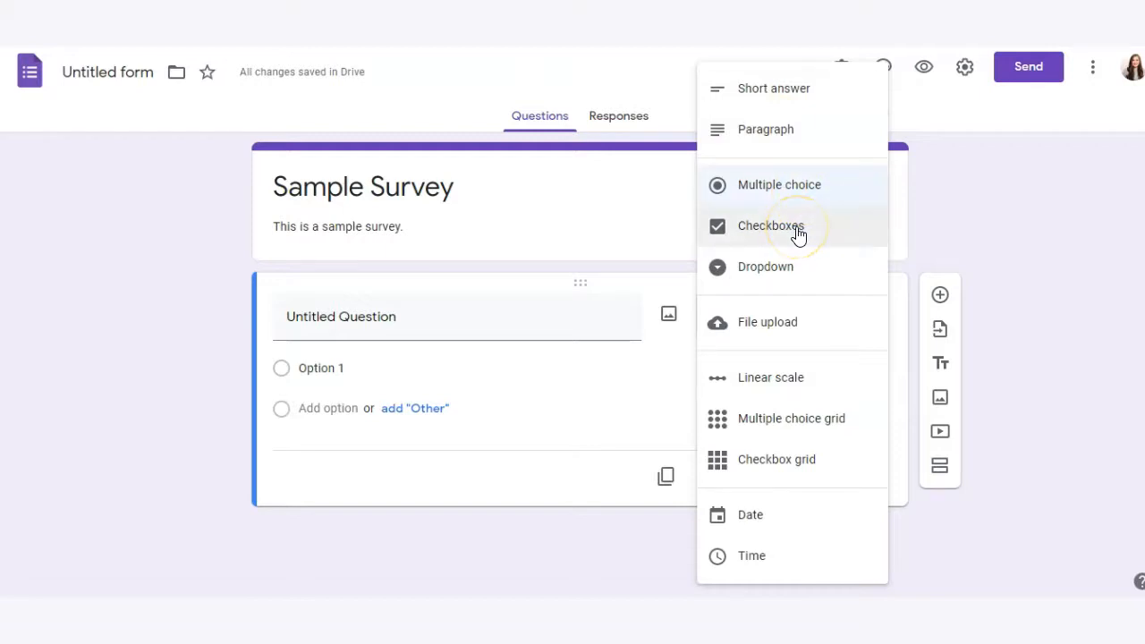
{"action": "left_click", "coordinate": [817, 283]}
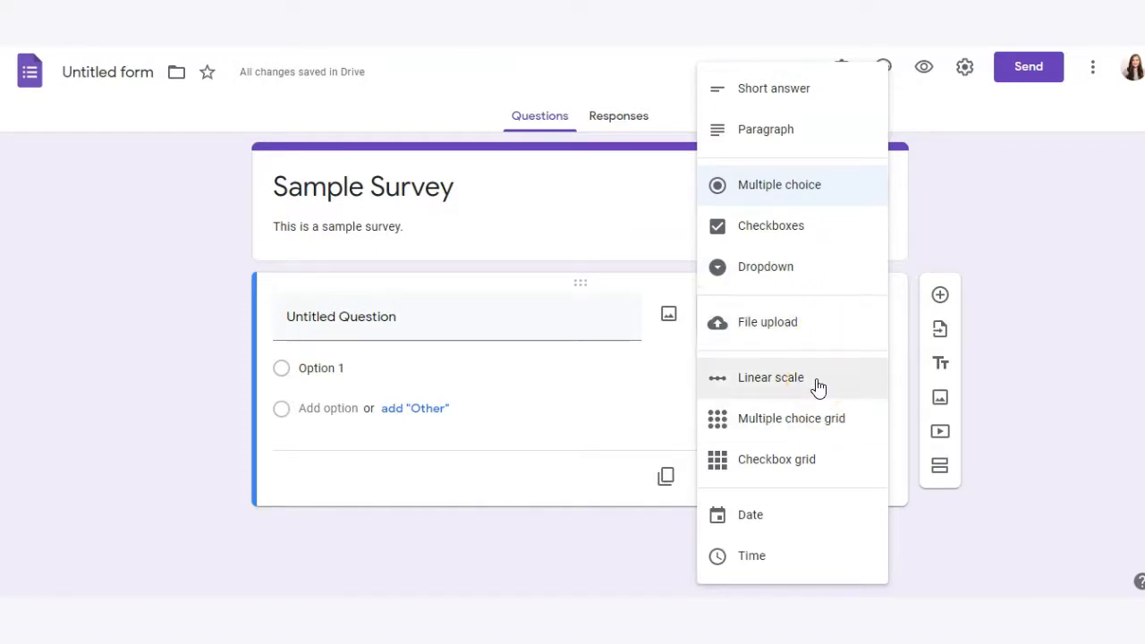
{"action": "left_click", "coordinate": [777, 436]}
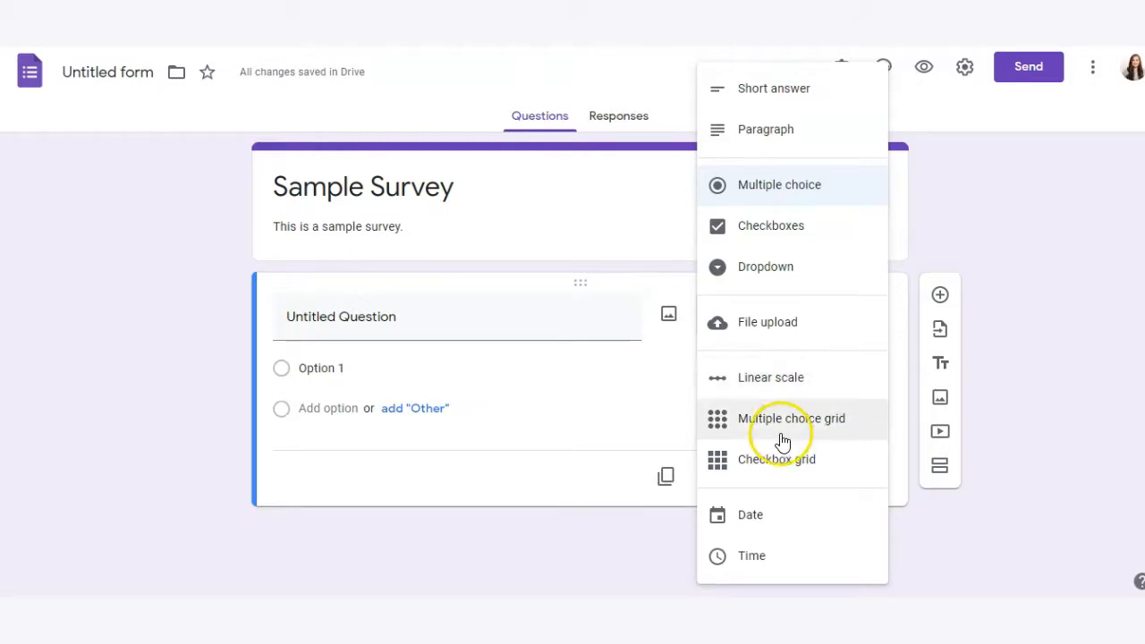
{"action": "left_click", "coordinate": [774, 481]}
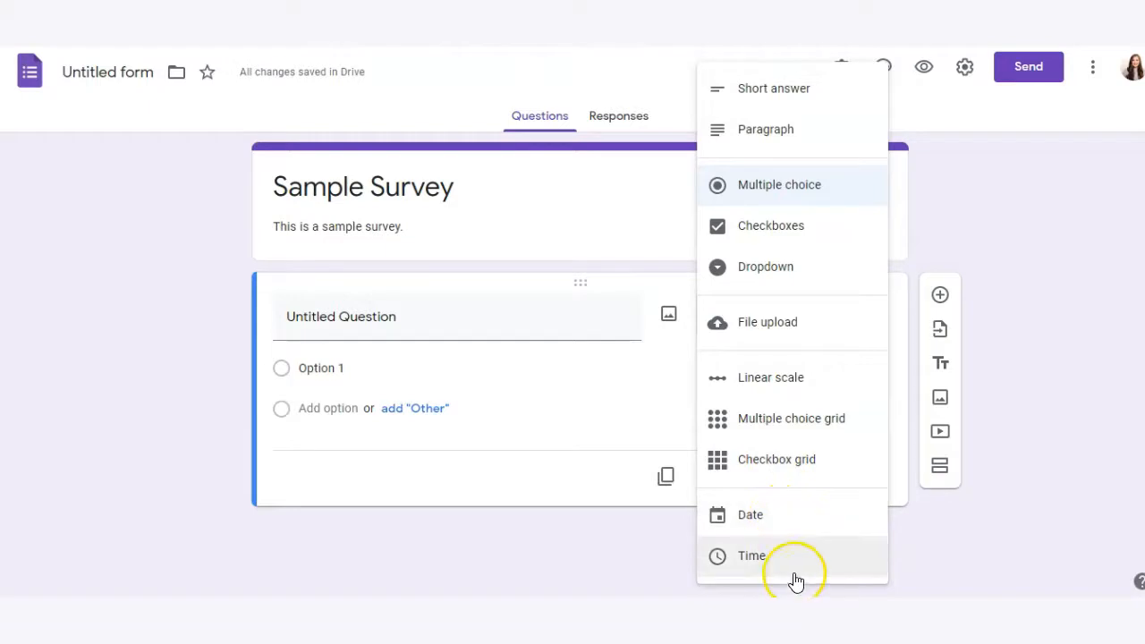
{"action": "left_click", "coordinate": [159, 340]}
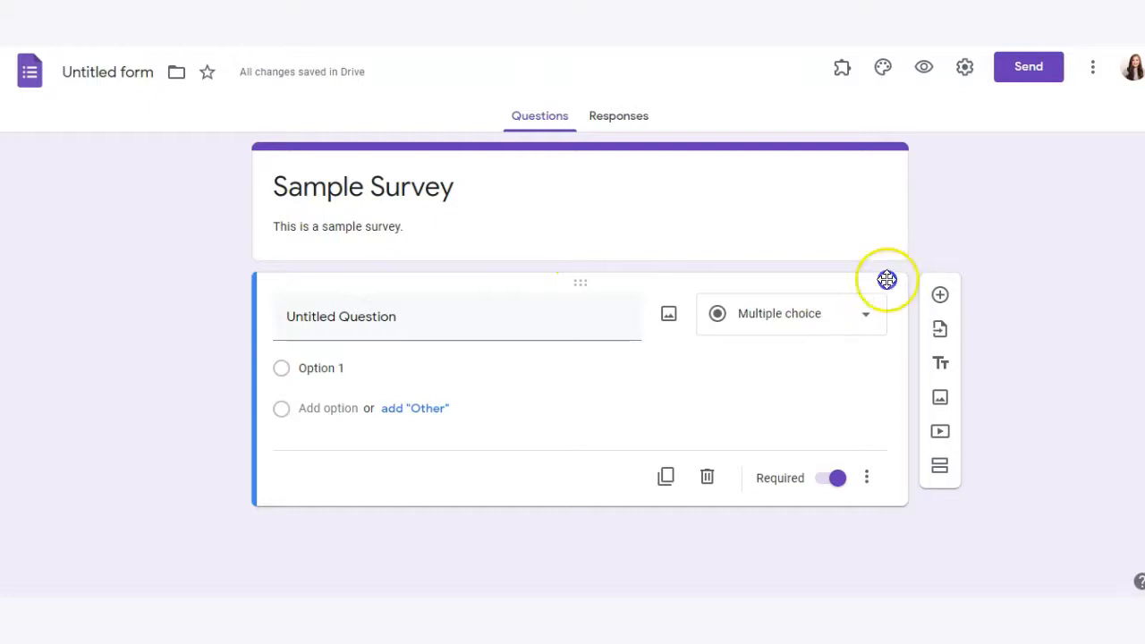
Add a second question and a title and description block, placing the block between the two questions with the title "Section 1".
{"action": "left_click", "coordinate": [942, 303]}
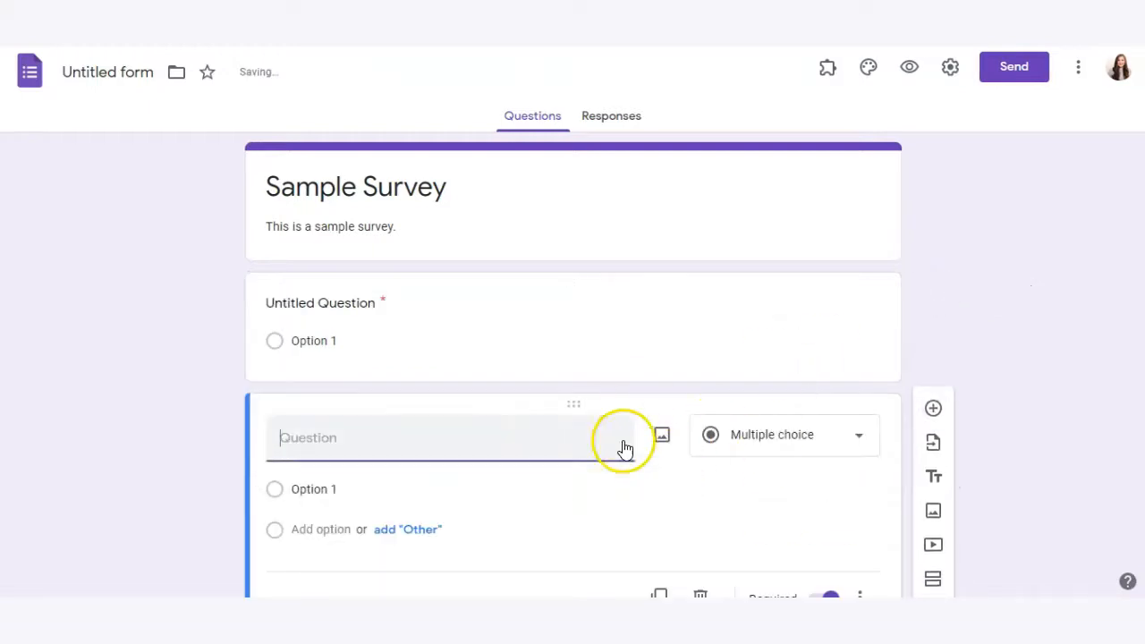
{"action": "scroll", "coordinate": [949, 362], "scroll_direction": "down", "scroll_amount": 1}
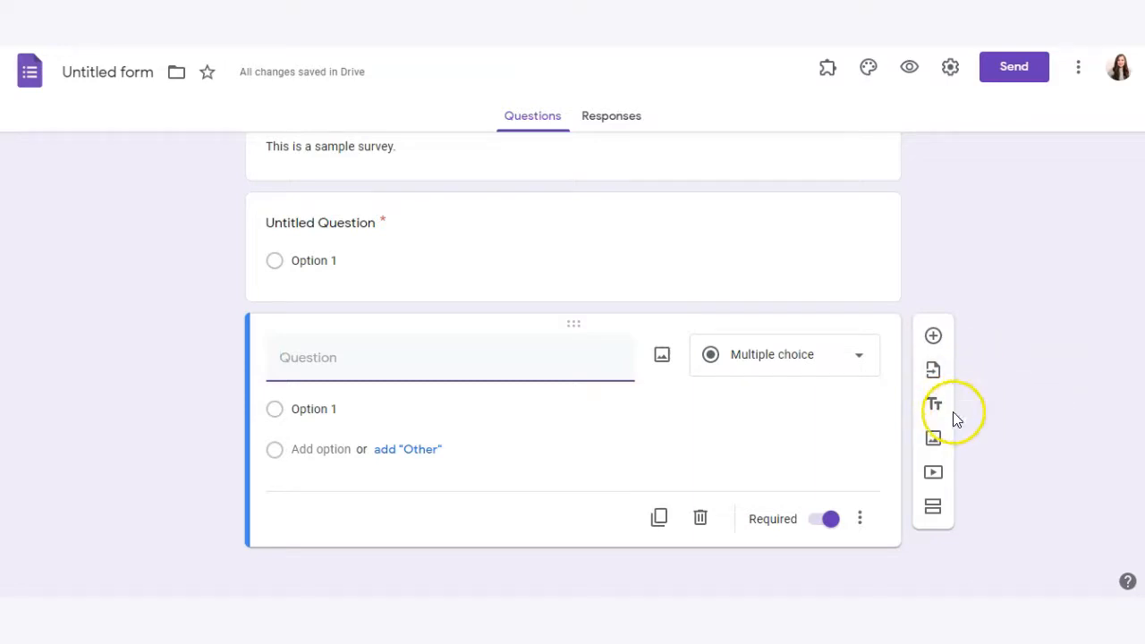
{"action": "left_click", "coordinate": [946, 413]}
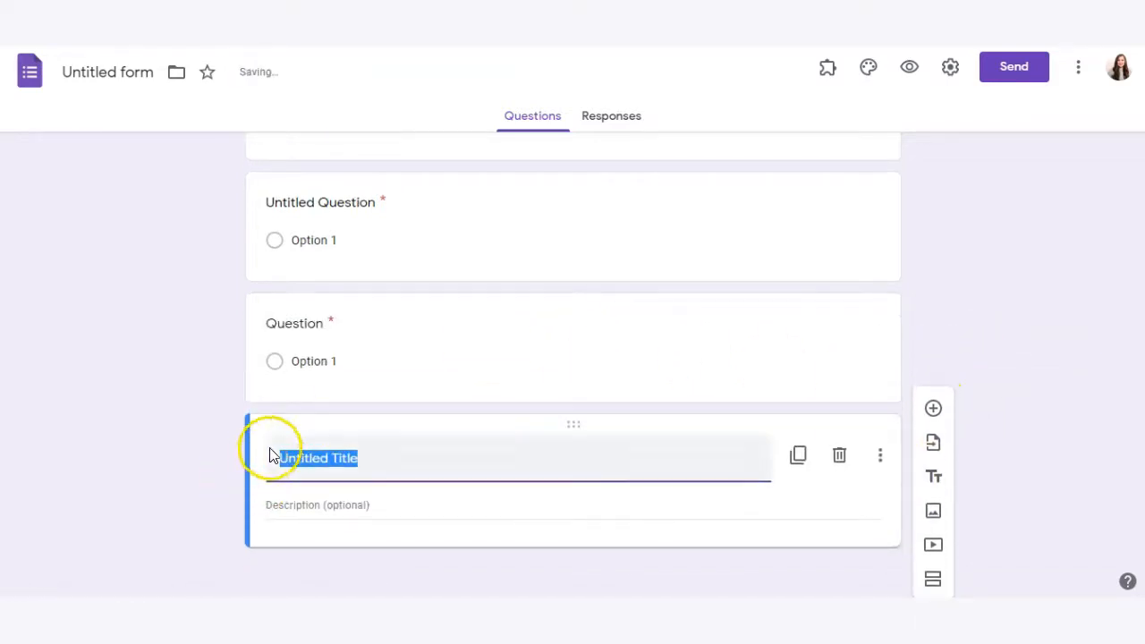
{"action": "left_click_drag", "start_coordinate": [588, 425], "coordinate": [333, 307]}
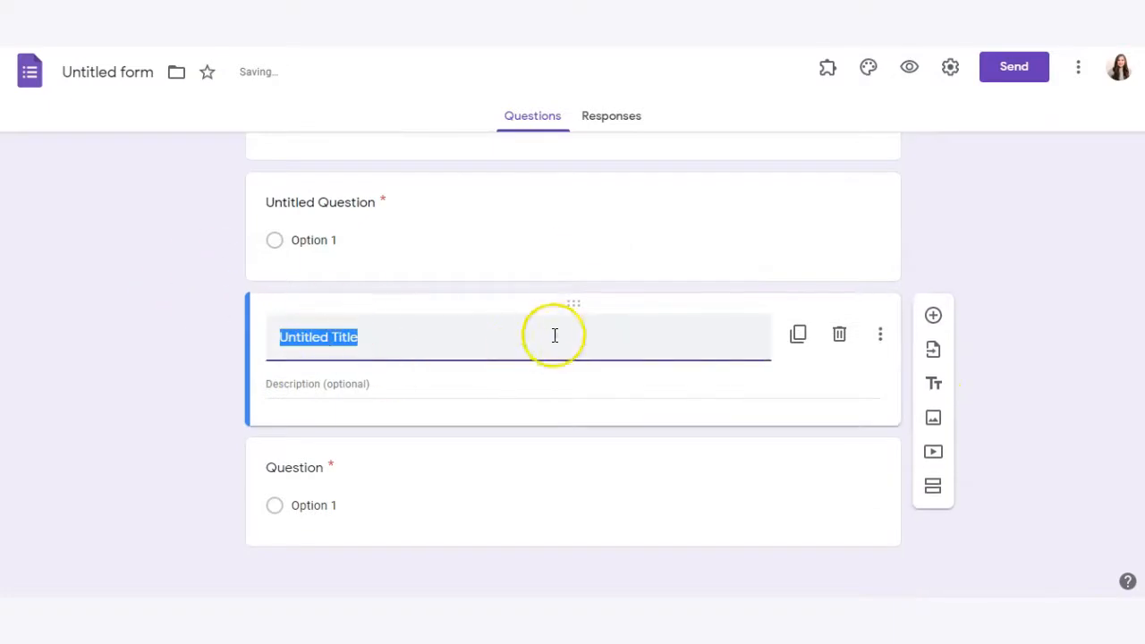
{"action": "type", "text": "Section 1"}
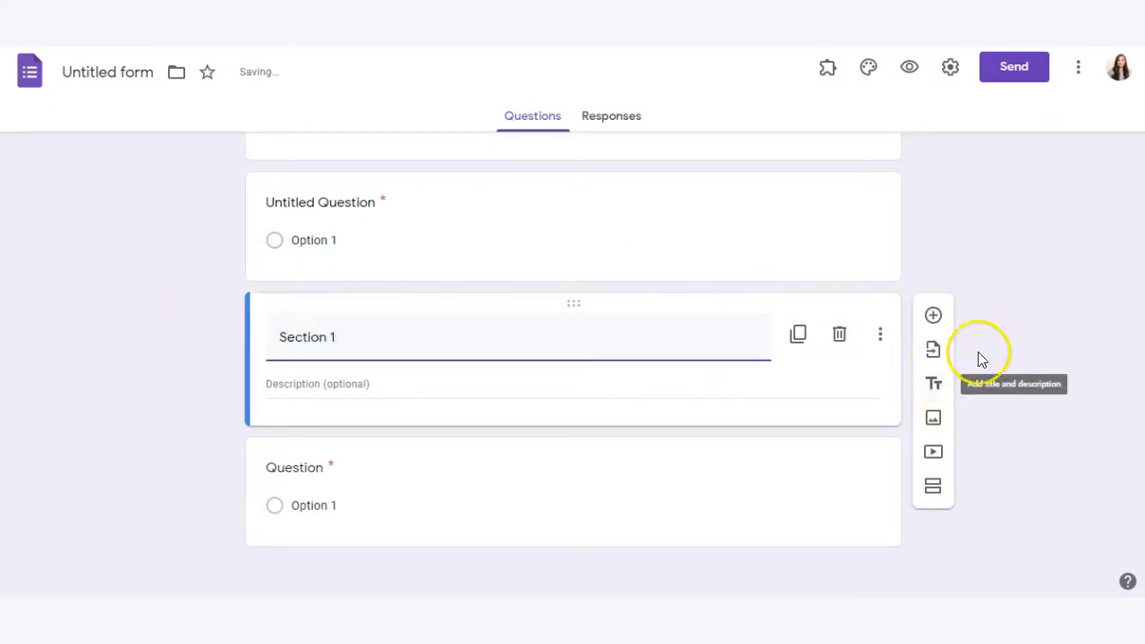
{"action": "left_click", "coordinate": [1070, 302]}
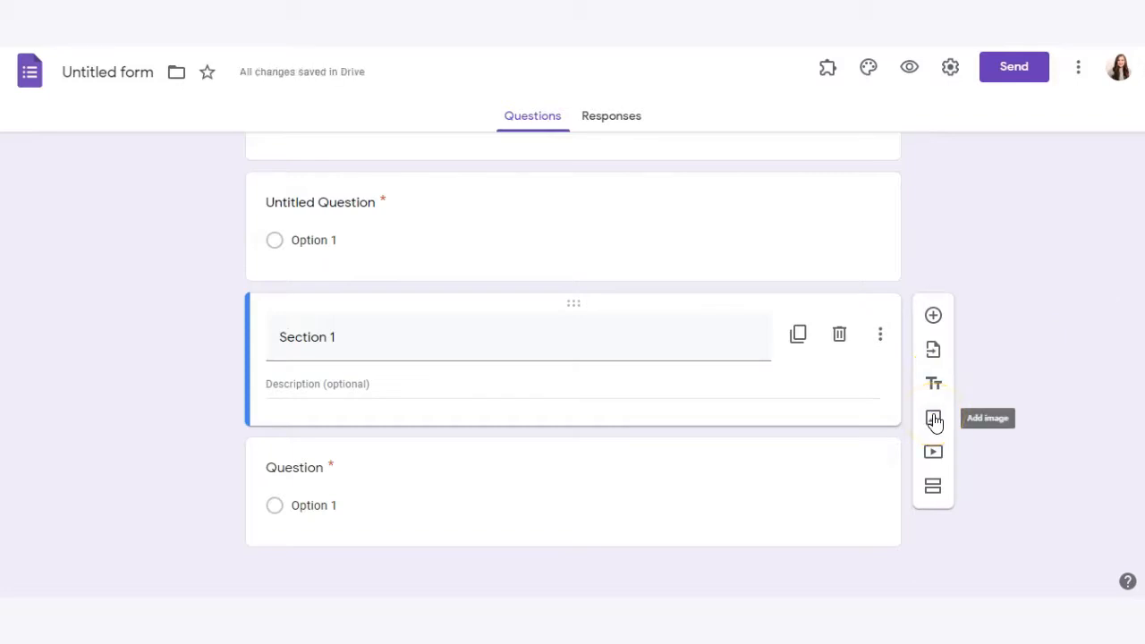
Add a new section below the "Section 1" title block and review the options for where respondents go after section 1.
{"action": "left_click", "coordinate": [935, 491]}
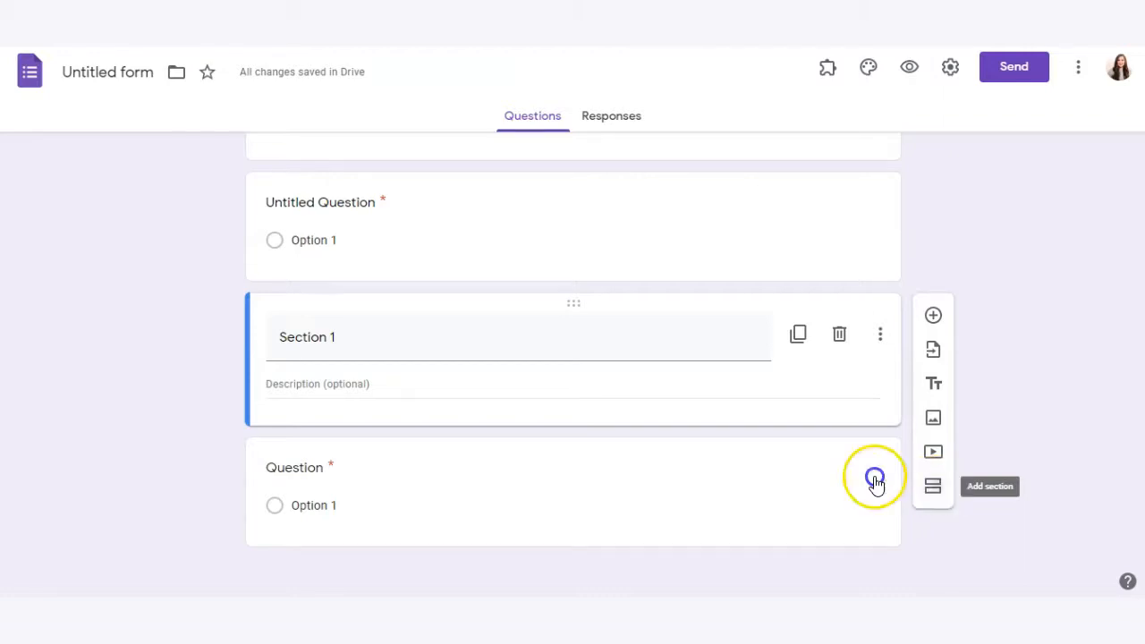
{"action": "scroll", "coordinate": [358, 376], "scroll_direction": "up", "scroll_amount": 3}
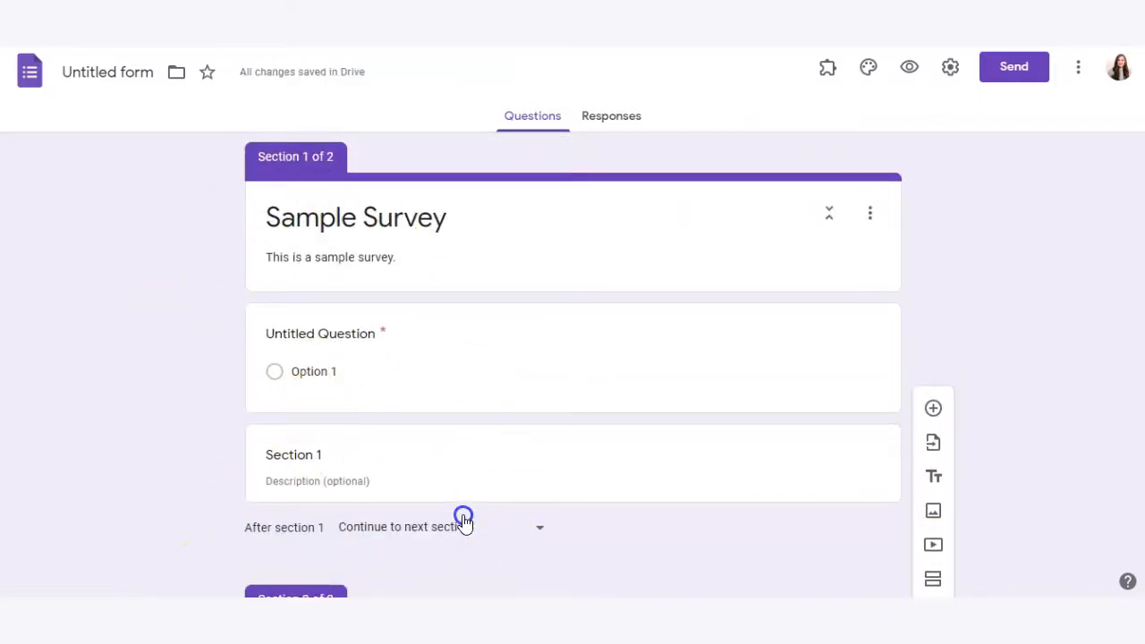
{"action": "scroll", "coordinate": [511, 475], "scroll_direction": "down", "scroll_amount": 3}
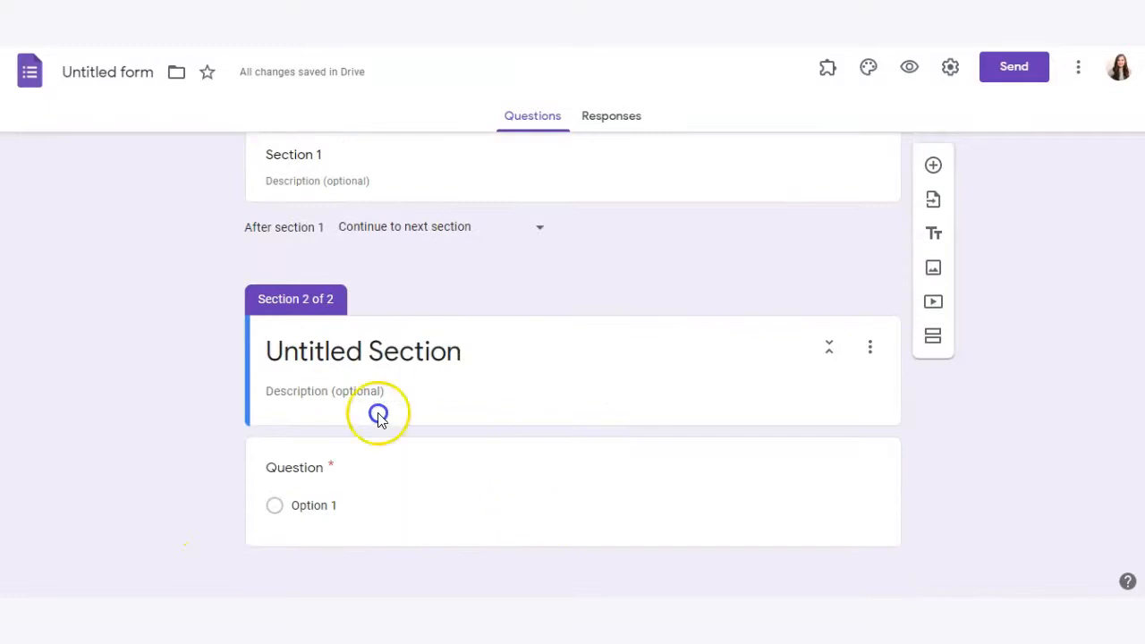
{"action": "left_click", "coordinate": [462, 235]}
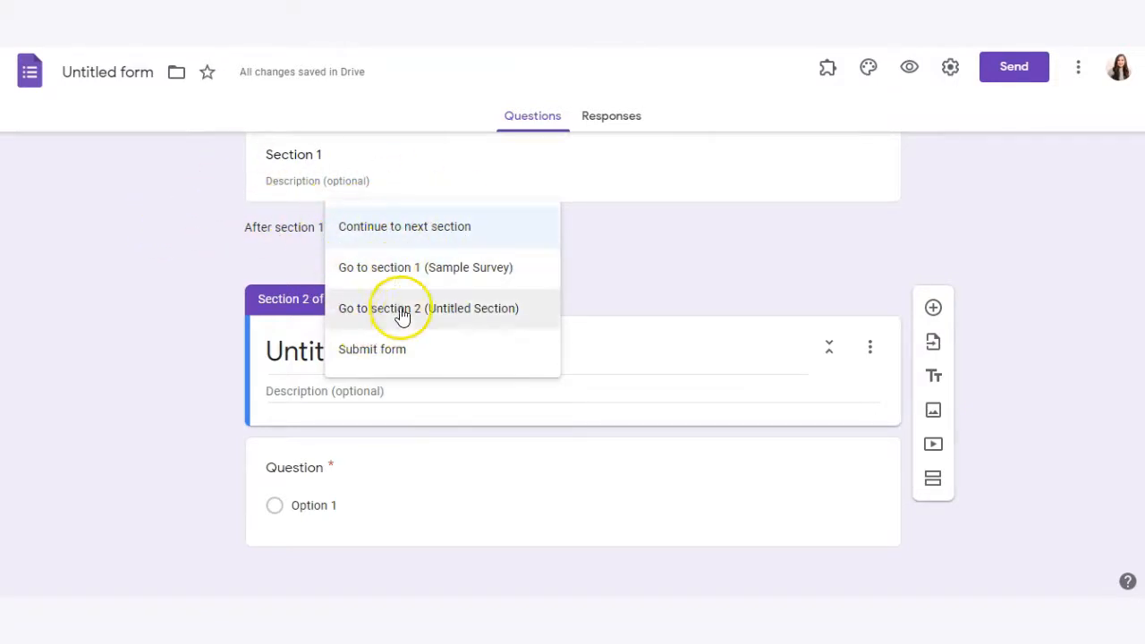
{"action": "left_click", "coordinate": [111, 307]}
Delete the untitled second section together with its question.
{"action": "scroll", "coordinate": [111, 310], "scroll_direction": "up", "scroll_amount": 2}
{"action": "scroll", "coordinate": [111, 311], "scroll_direction": "up", "scroll_amount": 2}
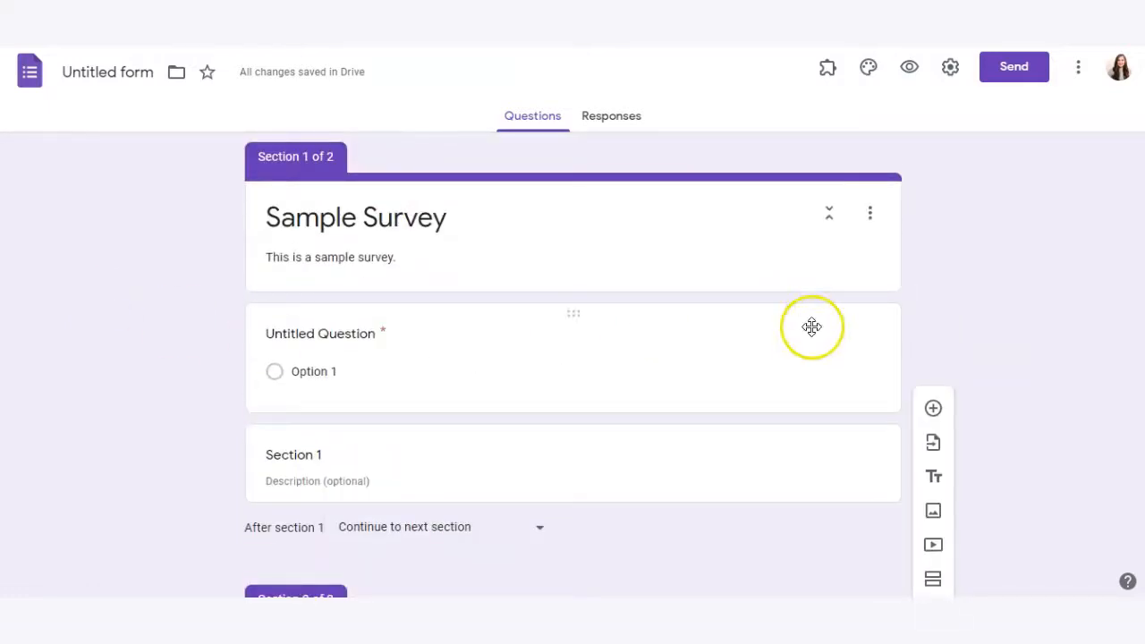
{"action": "scroll", "coordinate": [942, 444], "scroll_direction": "down", "scroll_amount": 2}
{"action": "left_click", "coordinate": [873, 477]}
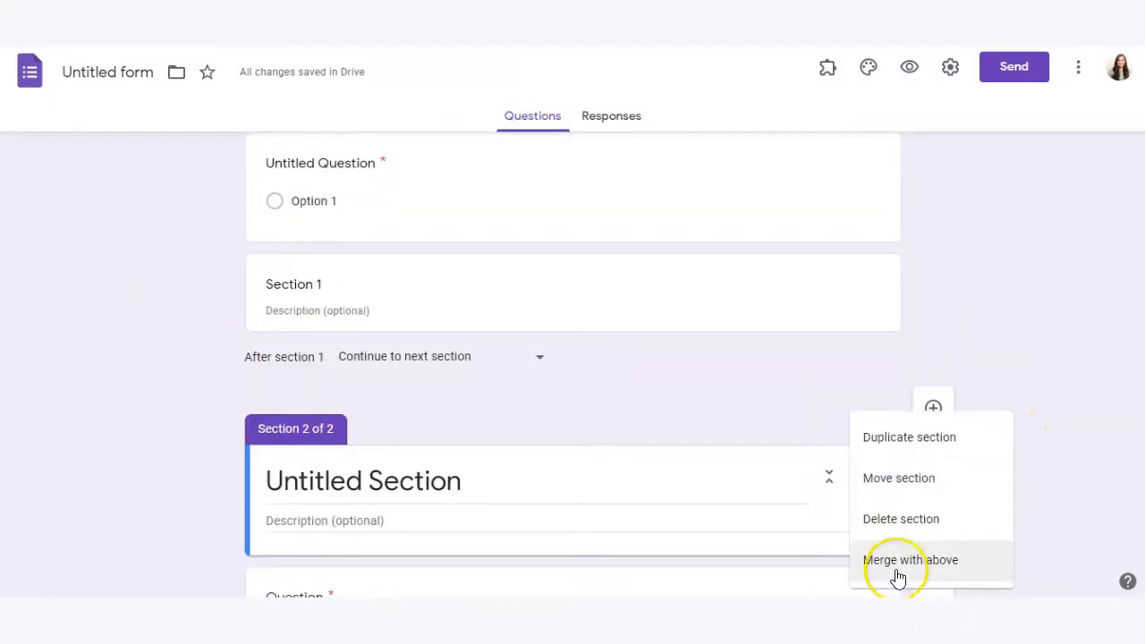
{"action": "left_click", "coordinate": [919, 521]}
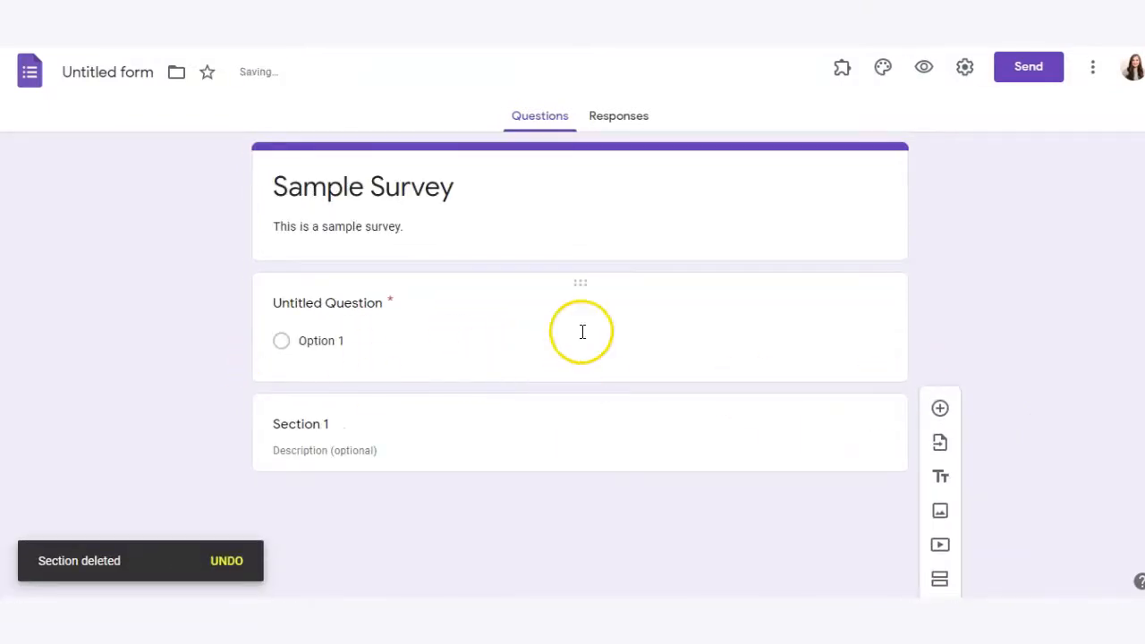
Delete the "Section 1" title block below the first question.
{"action": "left_click_drag", "start_coordinate": [596, 328], "coordinate": [573, 215]}
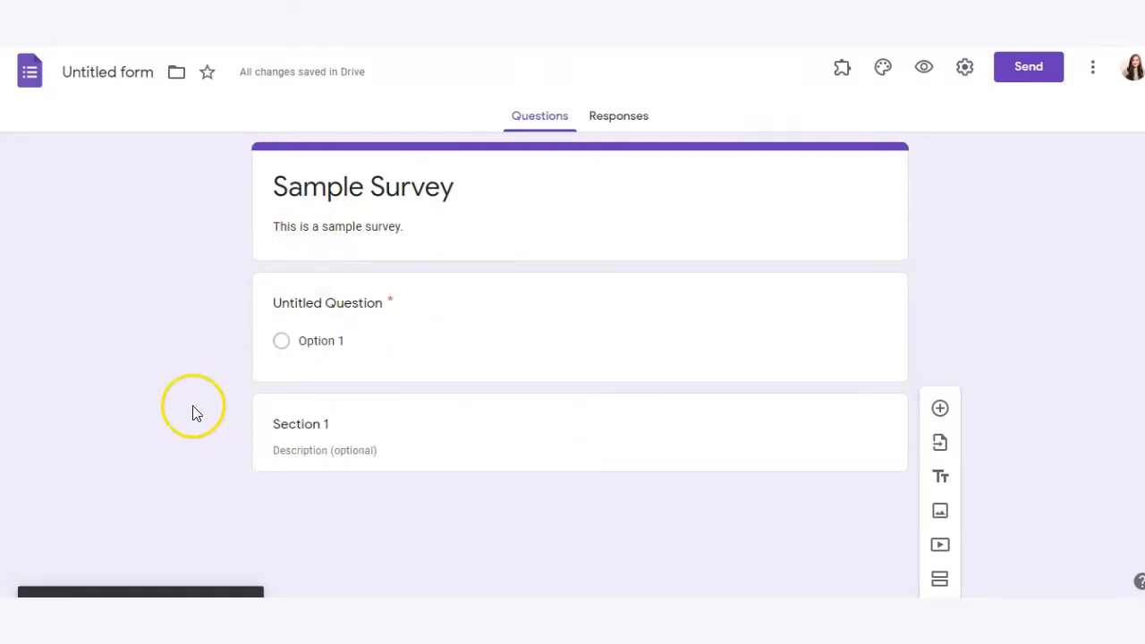
{"action": "left_click", "coordinate": [596, 402]}
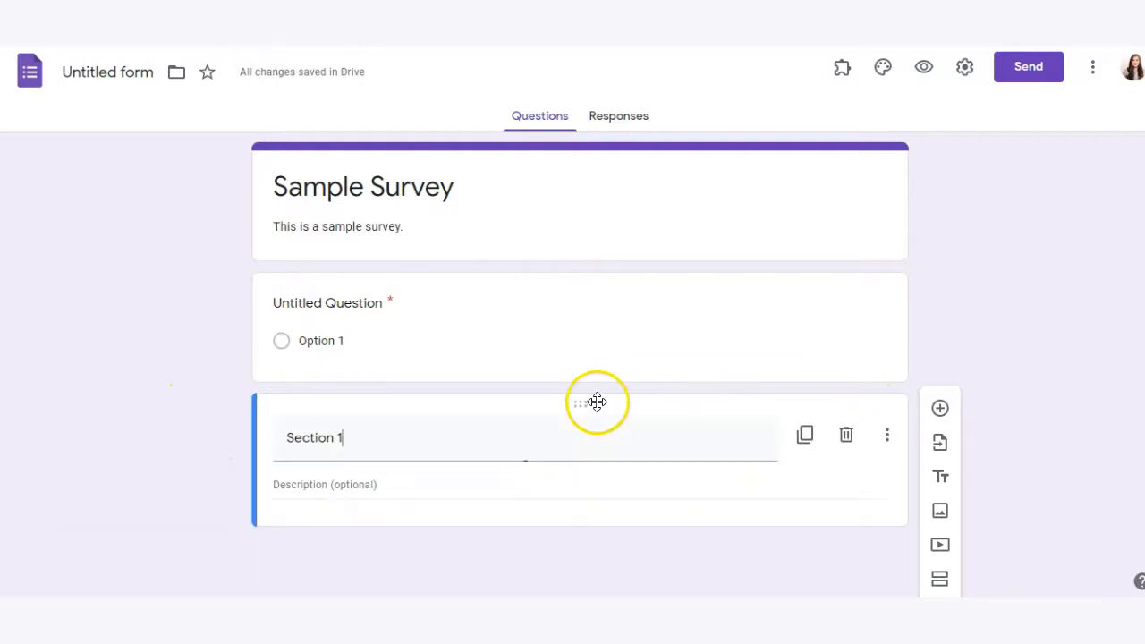
{"action": "left_click", "coordinate": [845, 434]}
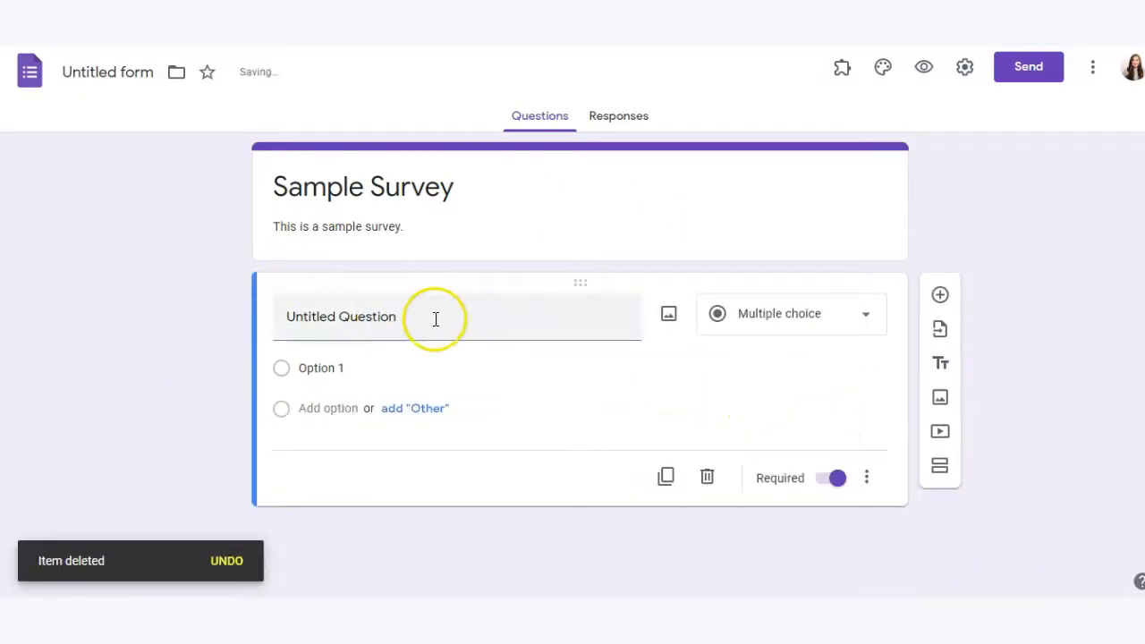
Name the first question "Name" and make it a Short answer question.
{"action": "left_click", "coordinate": [436, 319]}
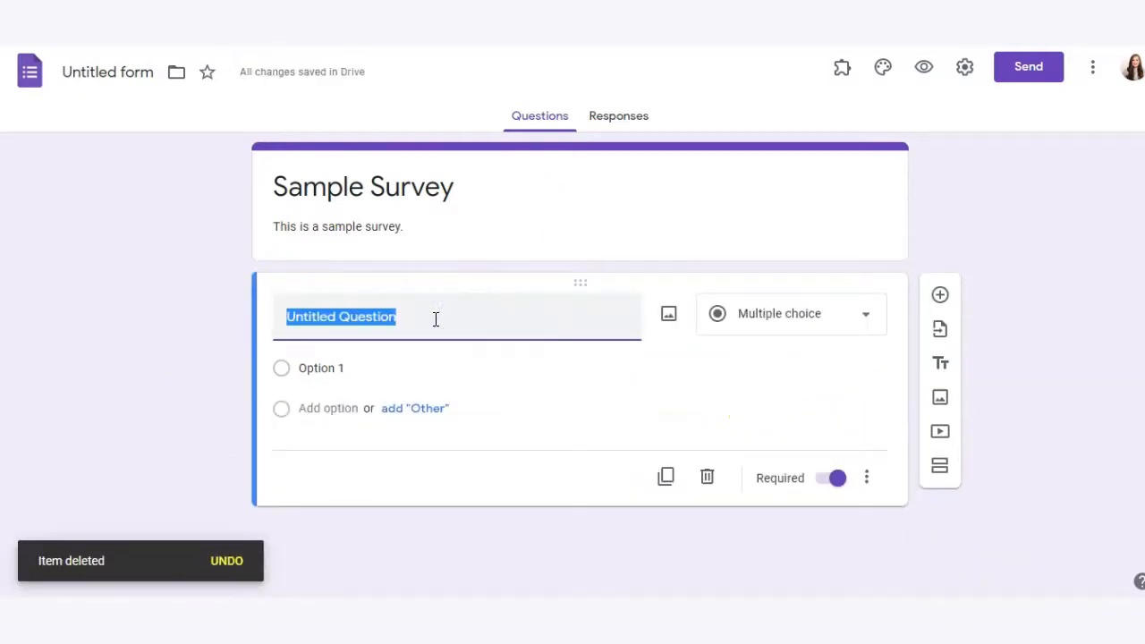
{"action": "type", "text": "Name"}
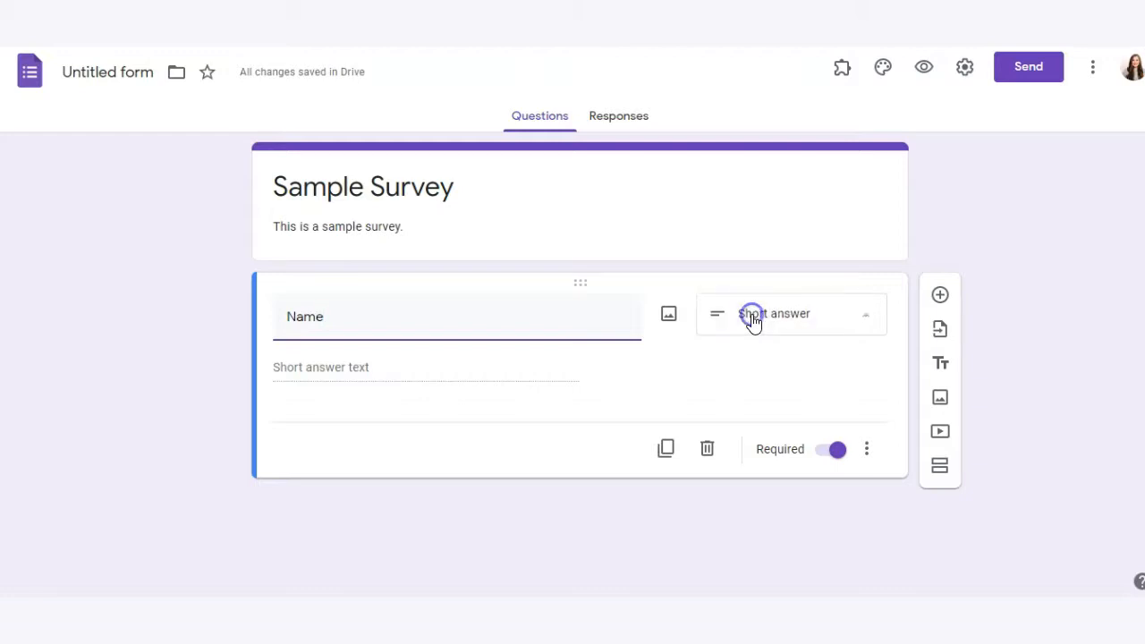
{"action": "left_click", "coordinate": [751, 318]}
{"action": "left_click", "coordinate": [197, 434]}
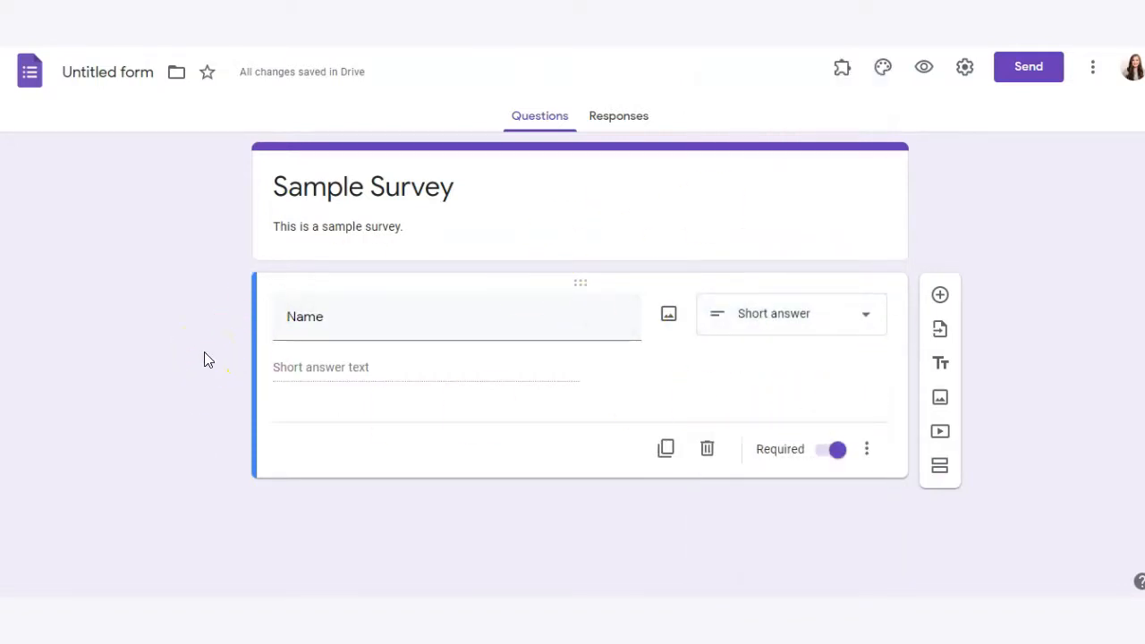
Add a second question titled "Age" and set its type to Dropdown.
{"action": "left_click", "coordinate": [941, 295]}
{"action": "type", "text": "Age"}
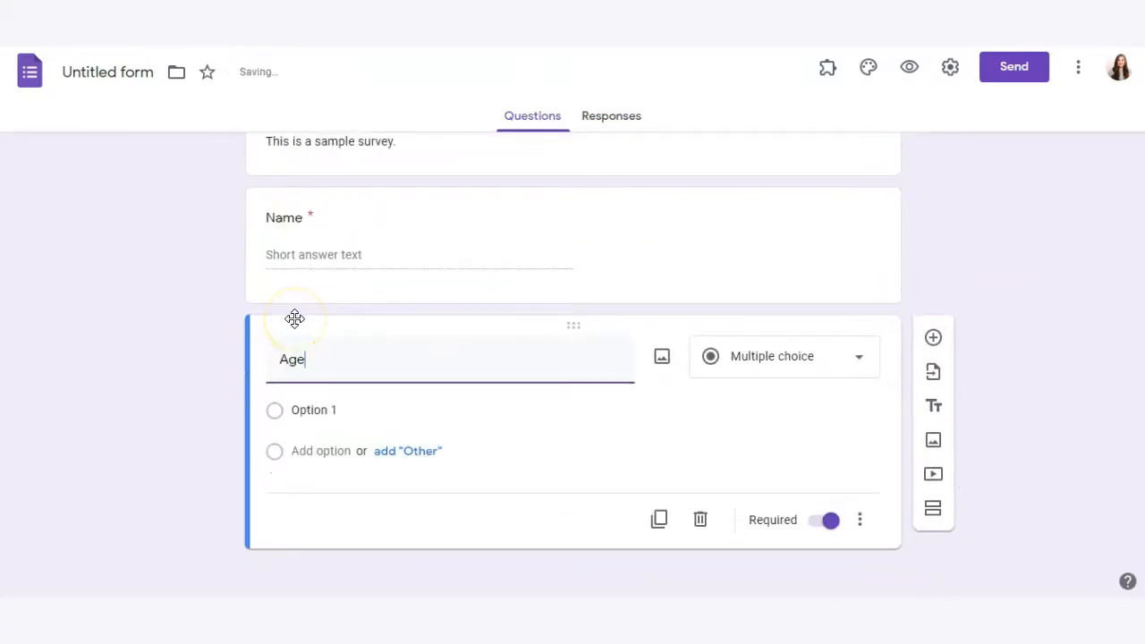
{"action": "left_click", "coordinate": [746, 390]}
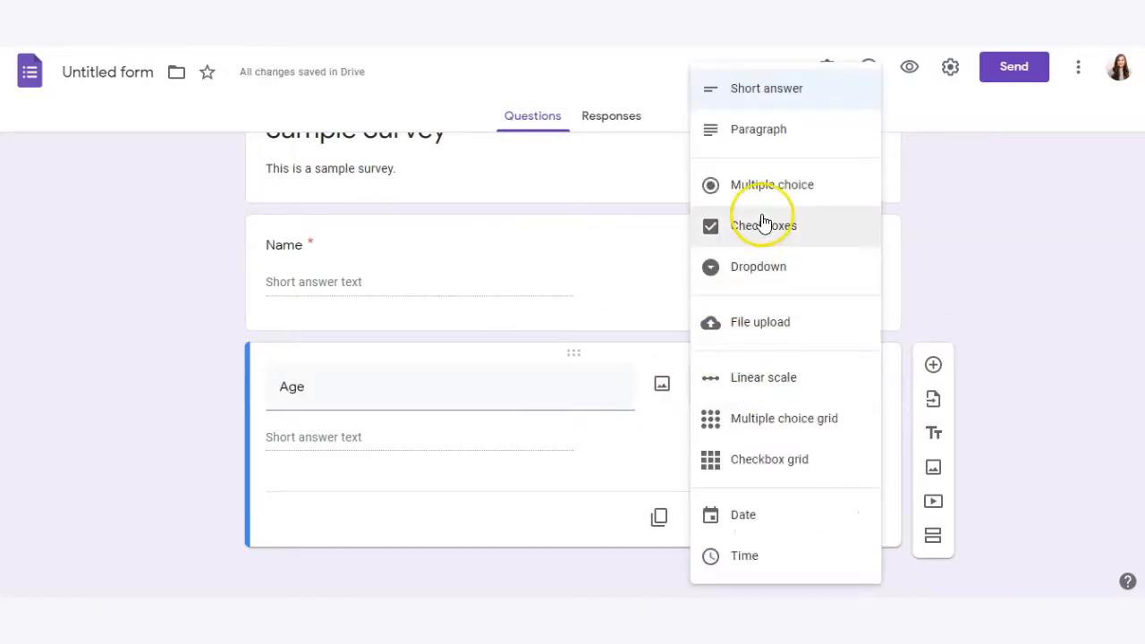
{"action": "left_click", "coordinate": [770, 271]}
Fill in the Age dropdown with the options 10-15, 16-21, 22-26 and 27+.
{"action": "left_click", "coordinate": [301, 436]}
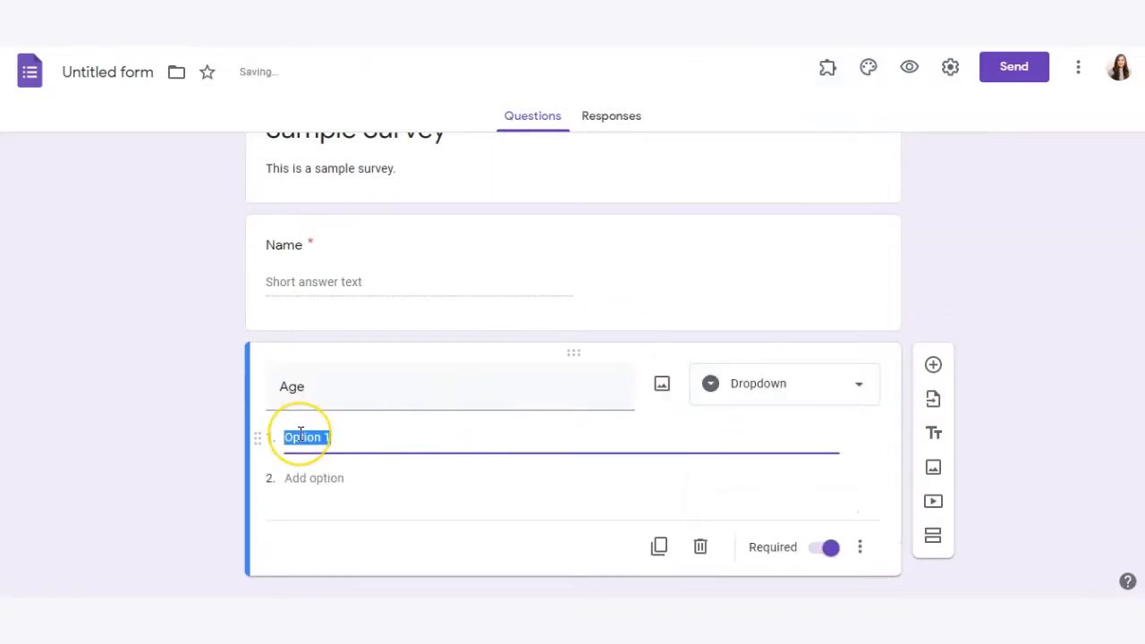
{"action": "type", "text": "10"}
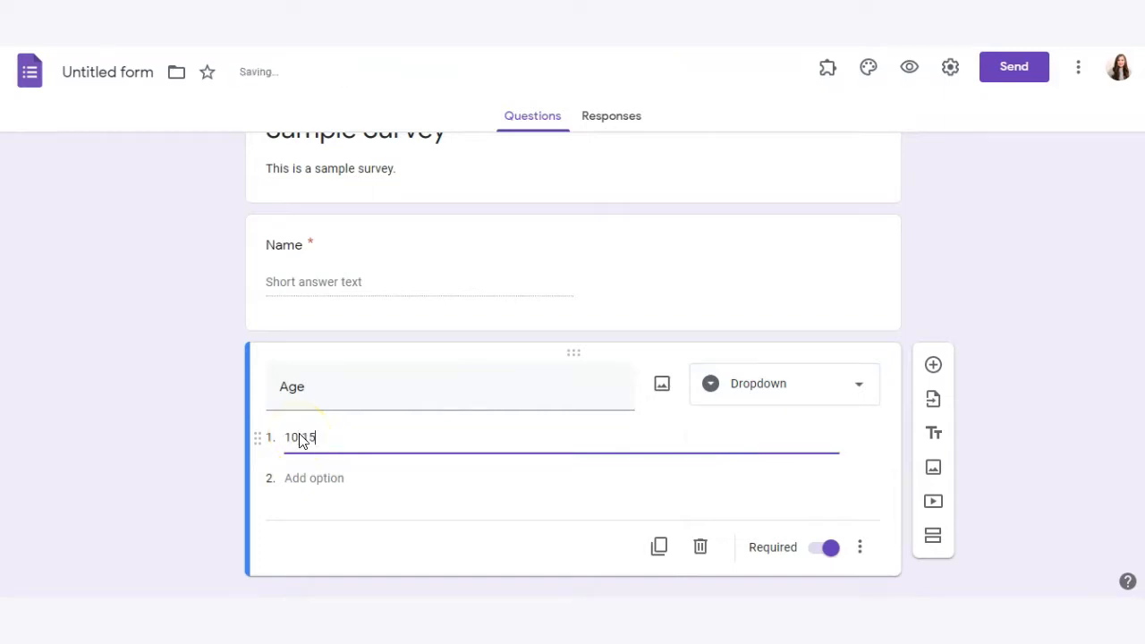
{"action": "type", "text": "-15"}
{"action": "left_click", "coordinate": [314, 478]}
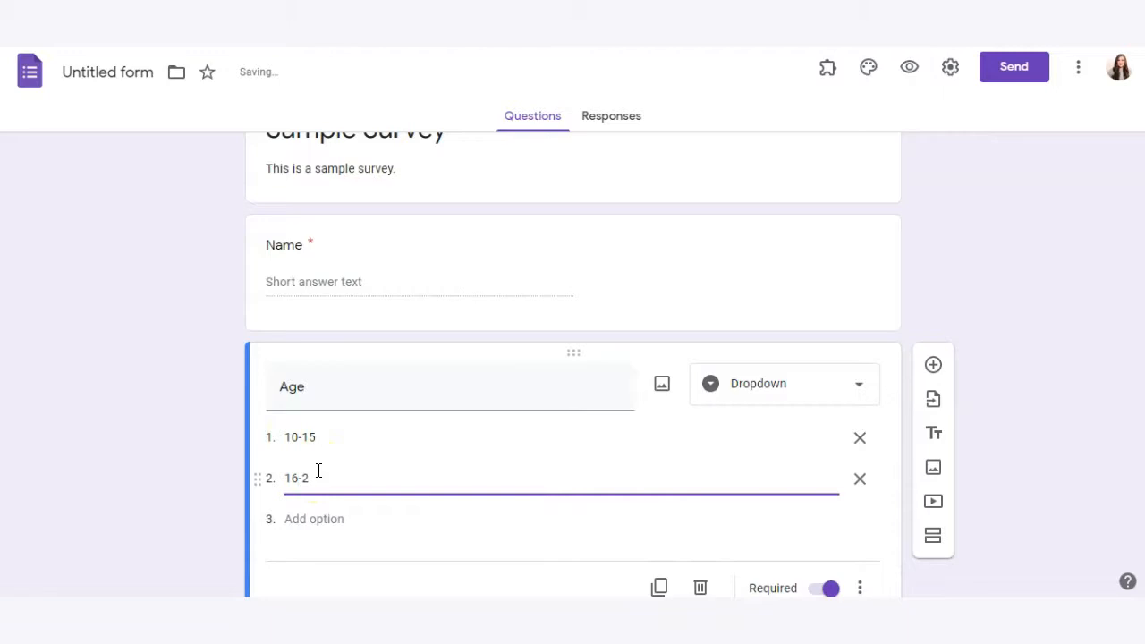
{"action": "left_click", "coordinate": [300, 518]}
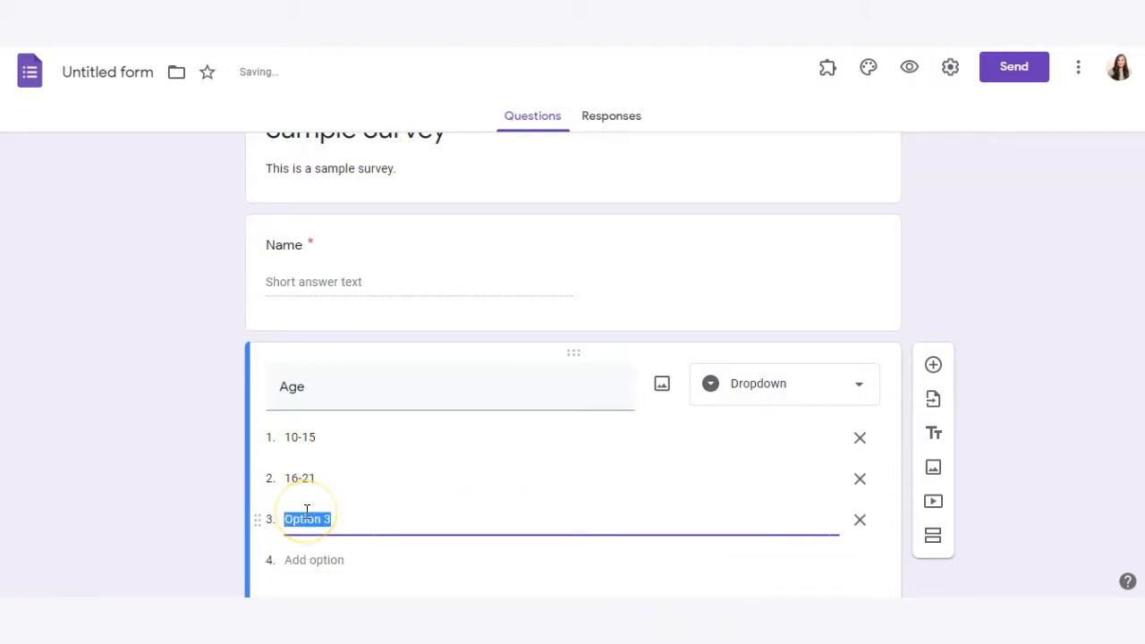
{"action": "left_click", "coordinate": [314, 560]}
{"action": "type", "text": "27+"}
Add a Short answer question titled "Email" below the Age question.
{"action": "scroll", "coordinate": [211, 443], "scroll_direction": "down", "scroll_amount": 2}
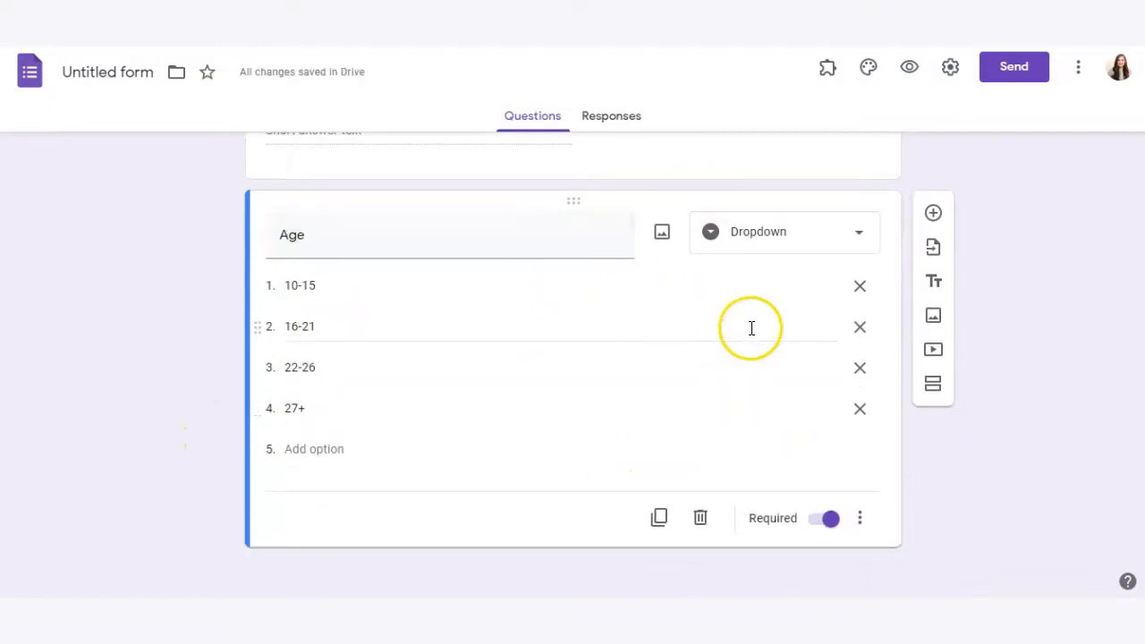
{"action": "left_click", "coordinate": [934, 213]}
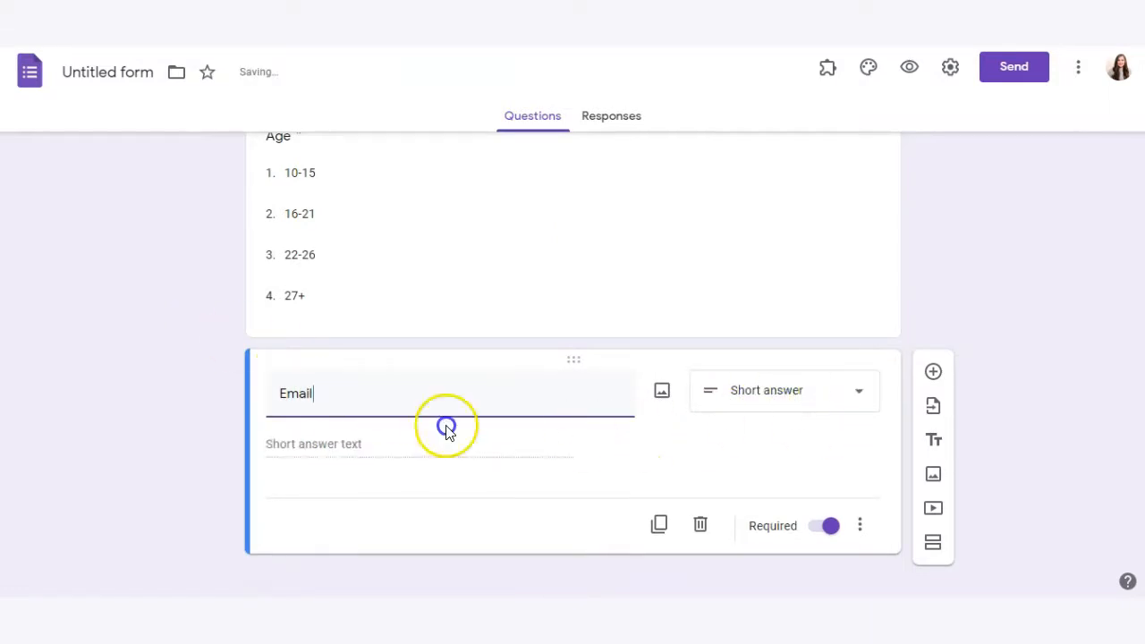
{"action": "left_click", "coordinate": [862, 523]}
{"action": "left_click", "coordinate": [519, 397]}
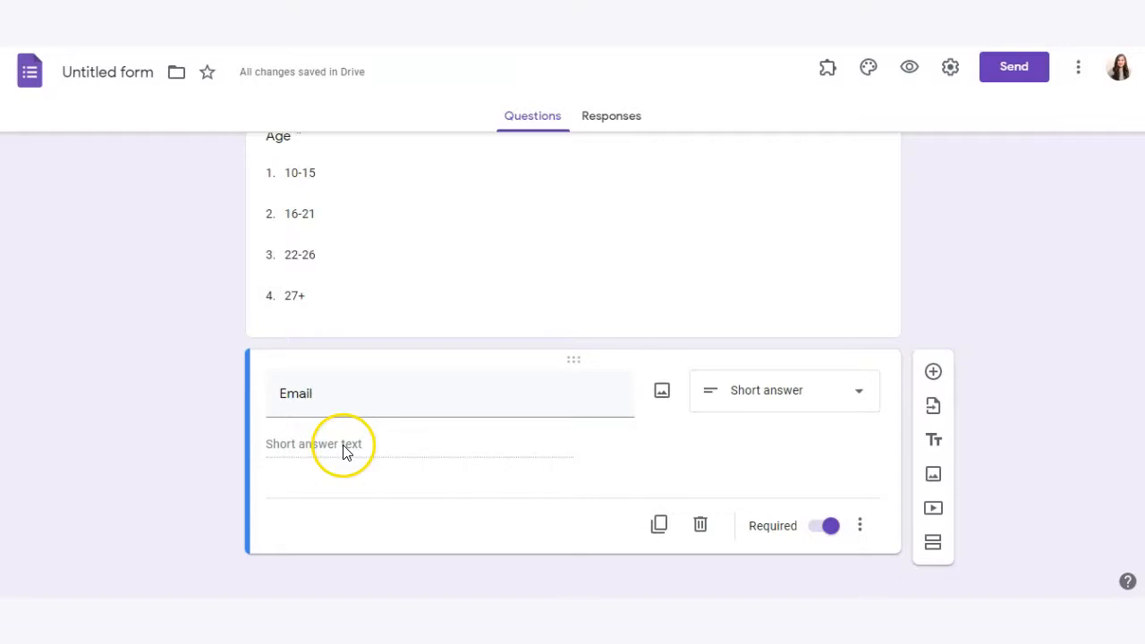
Try response validation on the Email question, looking at the number conditions and Regular expression with Contains, and remove the rule.
{"action": "left_click", "coordinate": [862, 525]}
{"action": "left_click", "coordinate": [904, 559]}
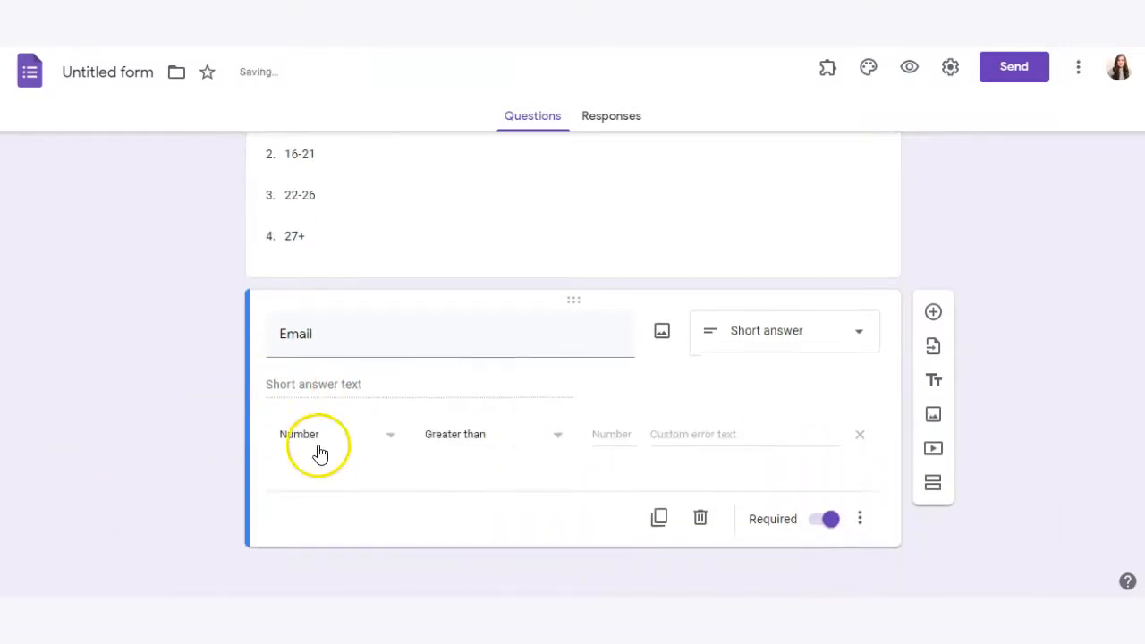
{"action": "left_click", "coordinate": [434, 443]}
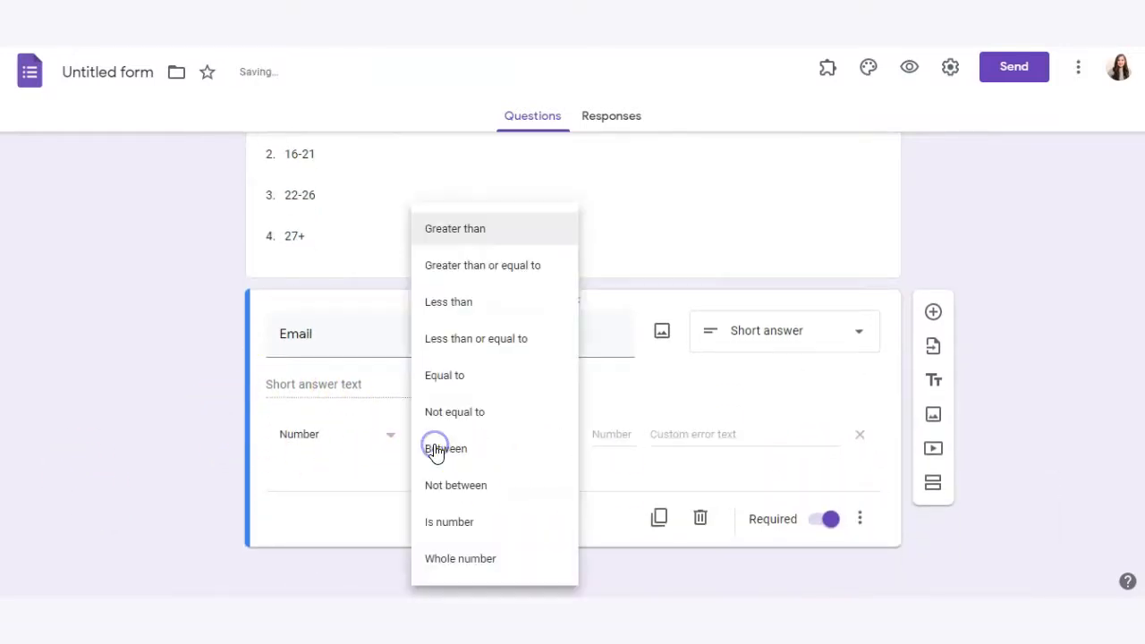
{"action": "left_click", "coordinate": [311, 435]}
{"action": "left_click", "coordinate": [345, 566]}
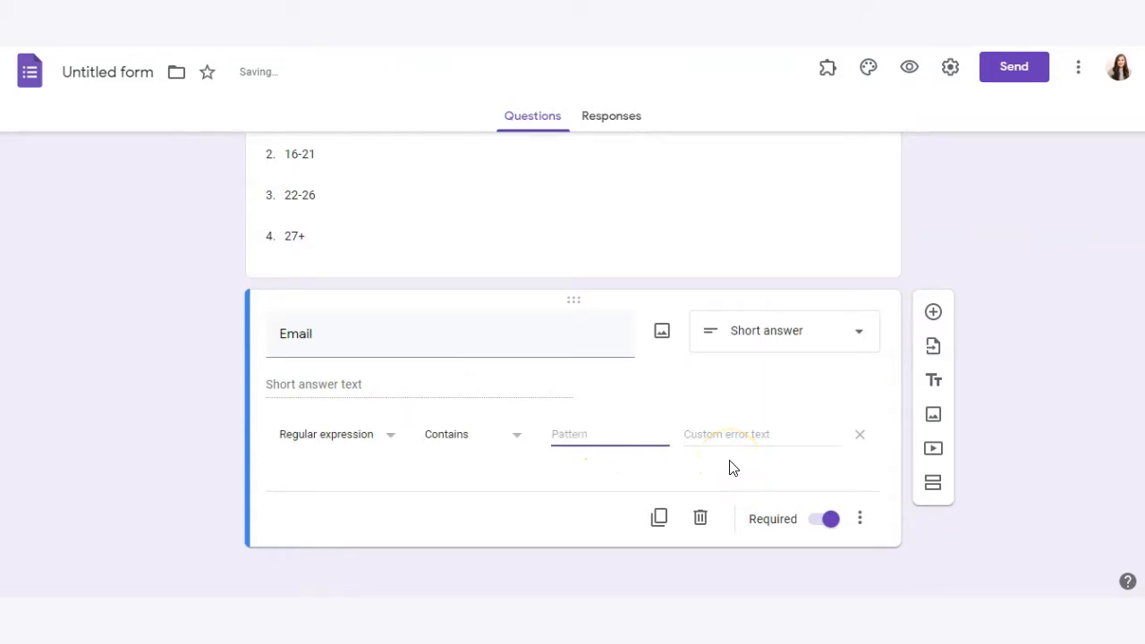
{"action": "left_click", "coordinate": [863, 437]}
{"action": "left_click", "coordinate": [640, 441]}
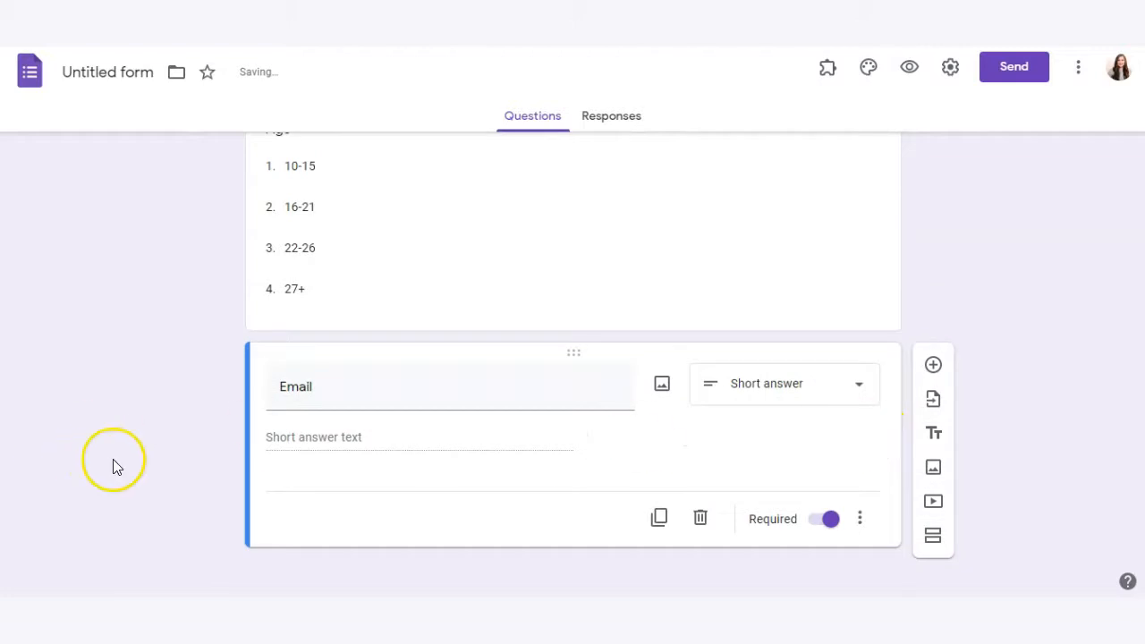
{"action": "left_click", "coordinate": [860, 519]}
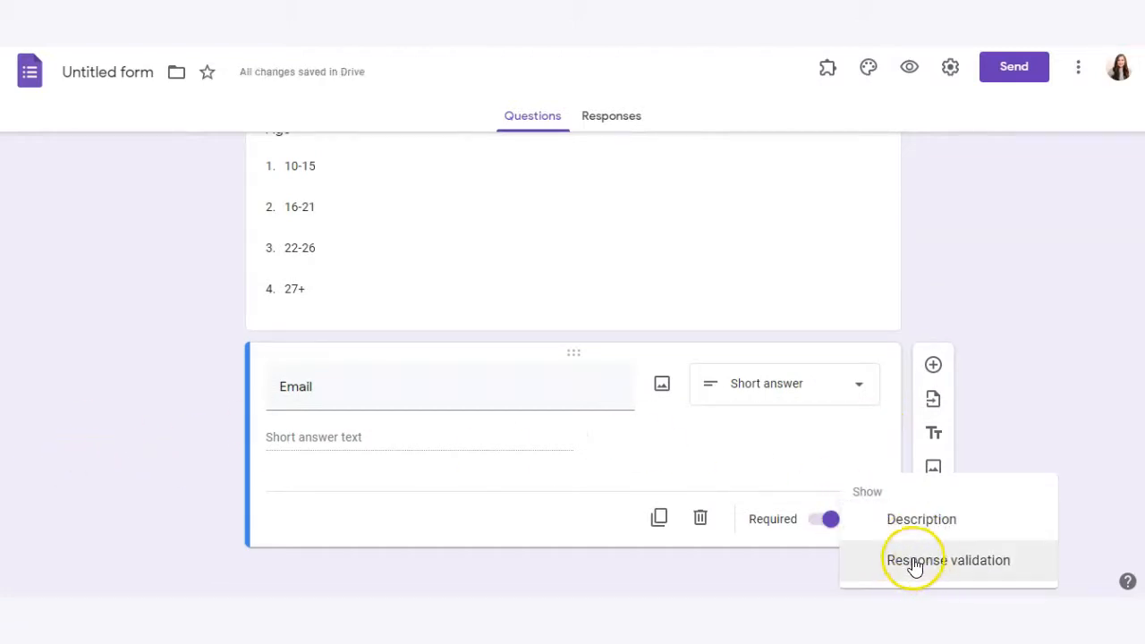
{"action": "left_click", "coordinate": [808, 556]}
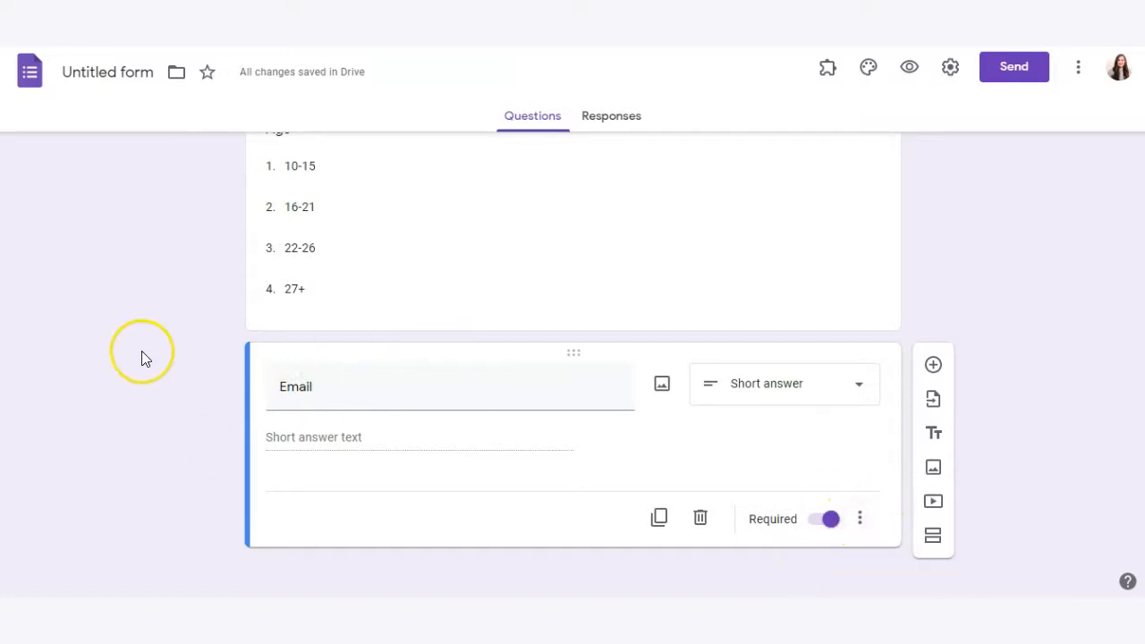
Look over the form's questions and open the header image selection in the theme options.
{"action": "scroll", "coordinate": [139, 358], "scroll_direction": "up", "scroll_amount": 1}
{"action": "scroll", "coordinate": [138, 360], "scroll_direction": "up", "scroll_amount": 3}
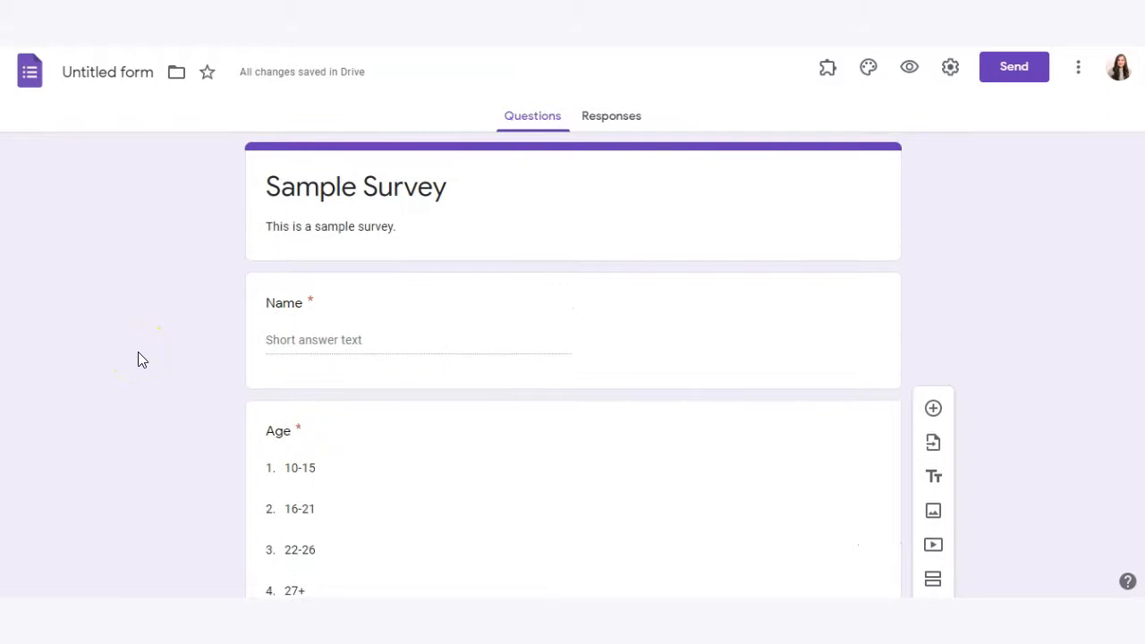
{"action": "scroll", "coordinate": [137, 359], "scroll_direction": "down", "scroll_amount": 3}
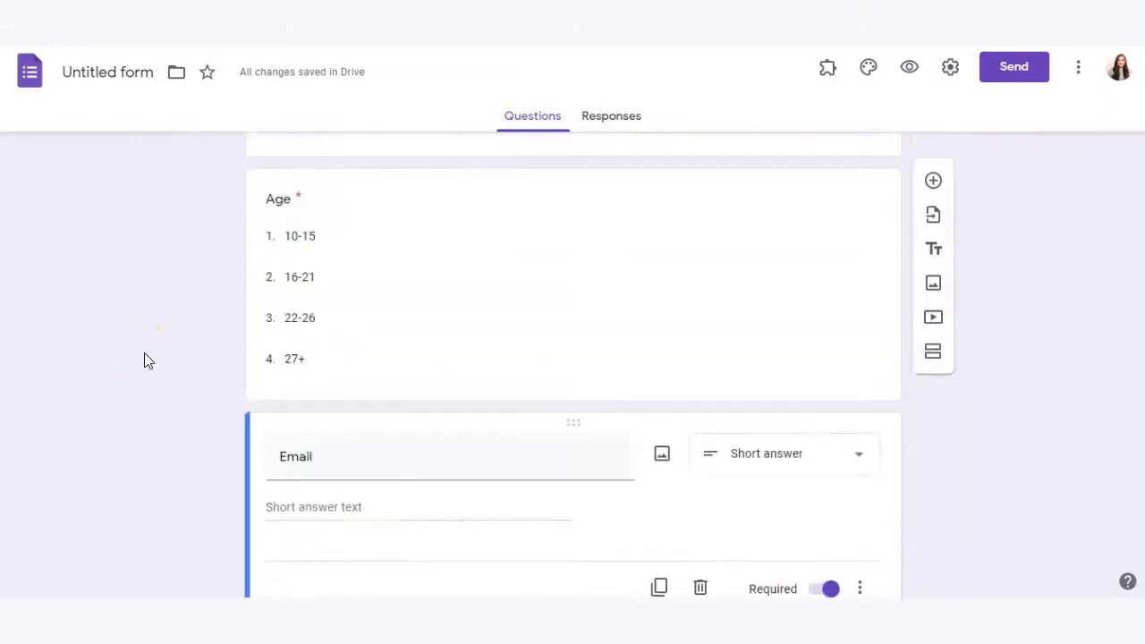
{"action": "scroll", "coordinate": [144, 354], "scroll_direction": "up", "scroll_amount": 3}
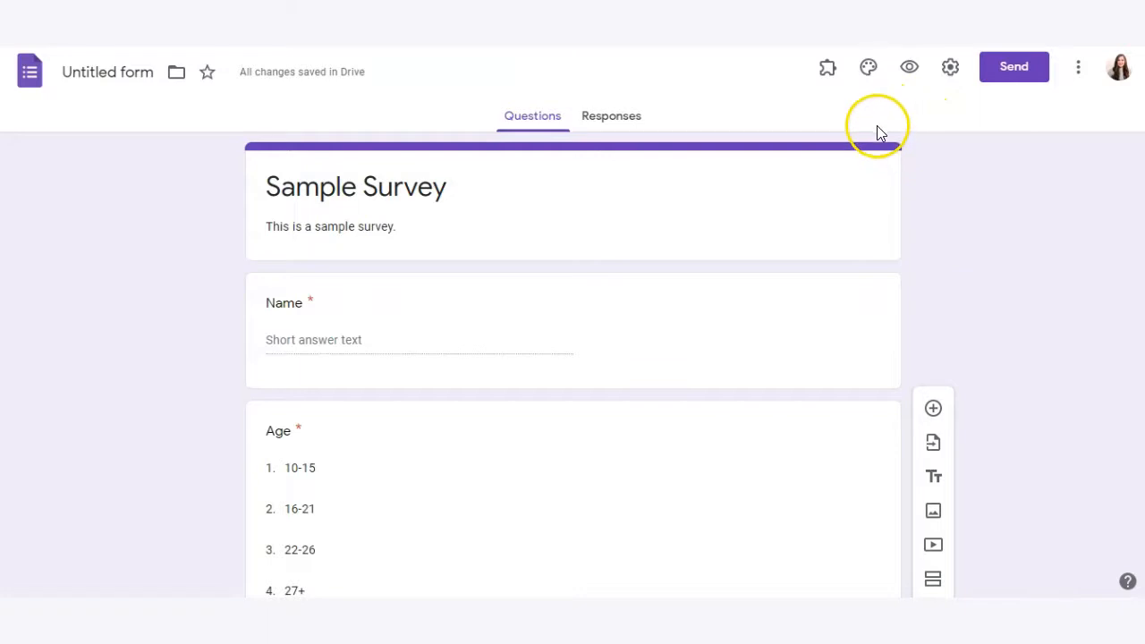
{"action": "left_click", "coordinate": [869, 69]}
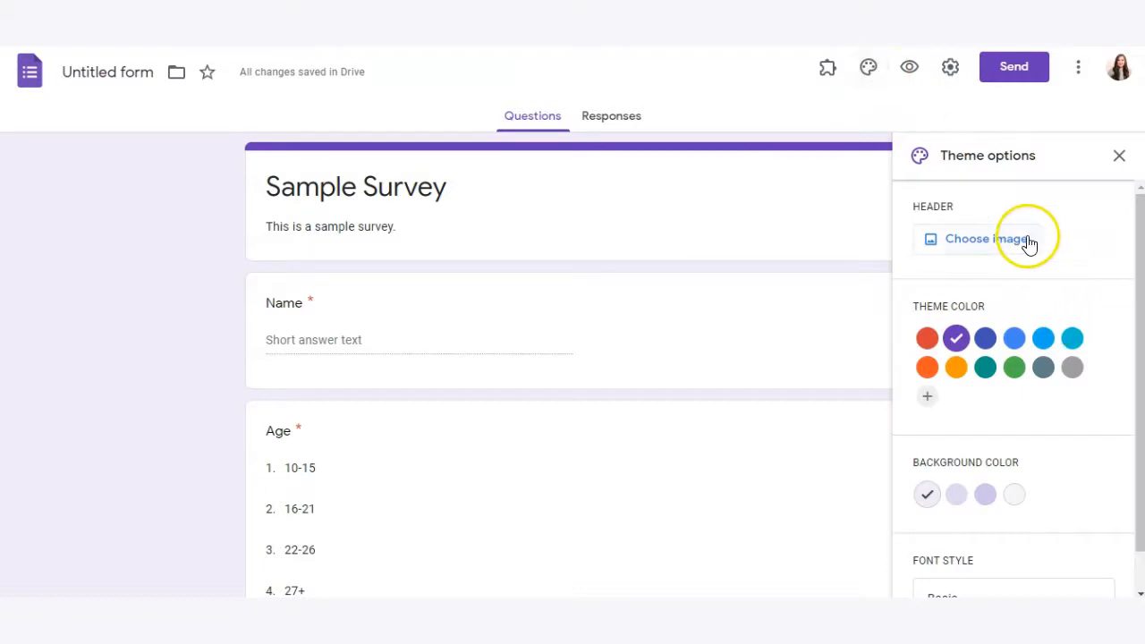
{"action": "left_click", "coordinate": [993, 244]}
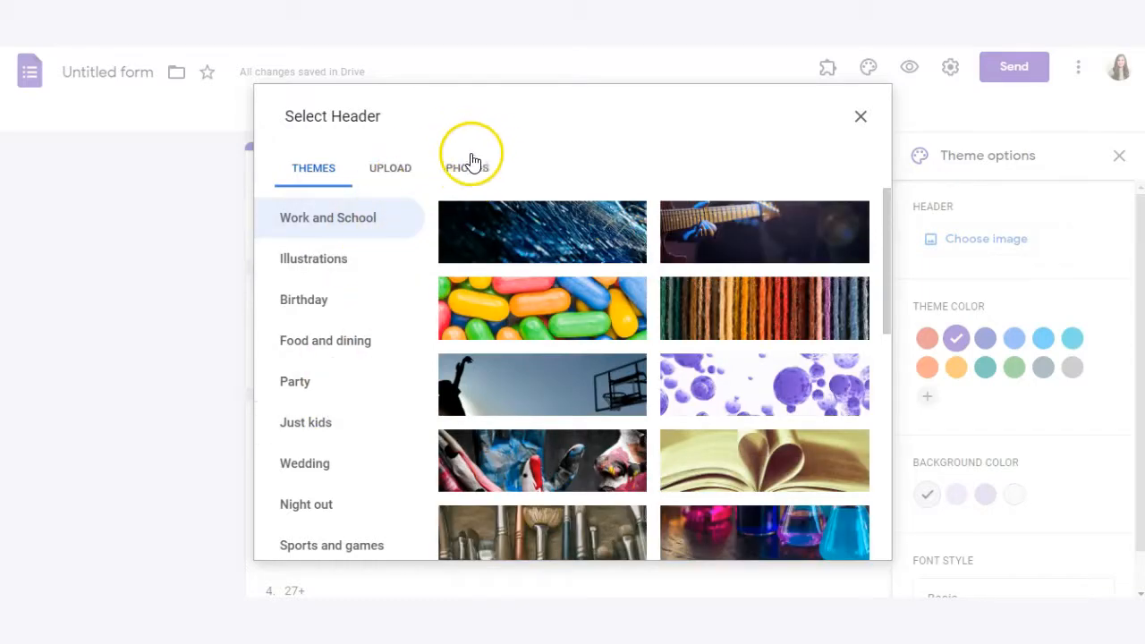
Browse the header images, including the Illustrations category, and insert the grey herringbone pattern as the form's header.
{"action": "scroll", "coordinate": [555, 349], "scroll_direction": "down", "scroll_amount": 3}
{"action": "scroll", "coordinate": [588, 286], "scroll_direction": "down", "scroll_amount": 5}
{"action": "scroll", "coordinate": [393, 479], "scroll_direction": "down", "scroll_amount": 3}
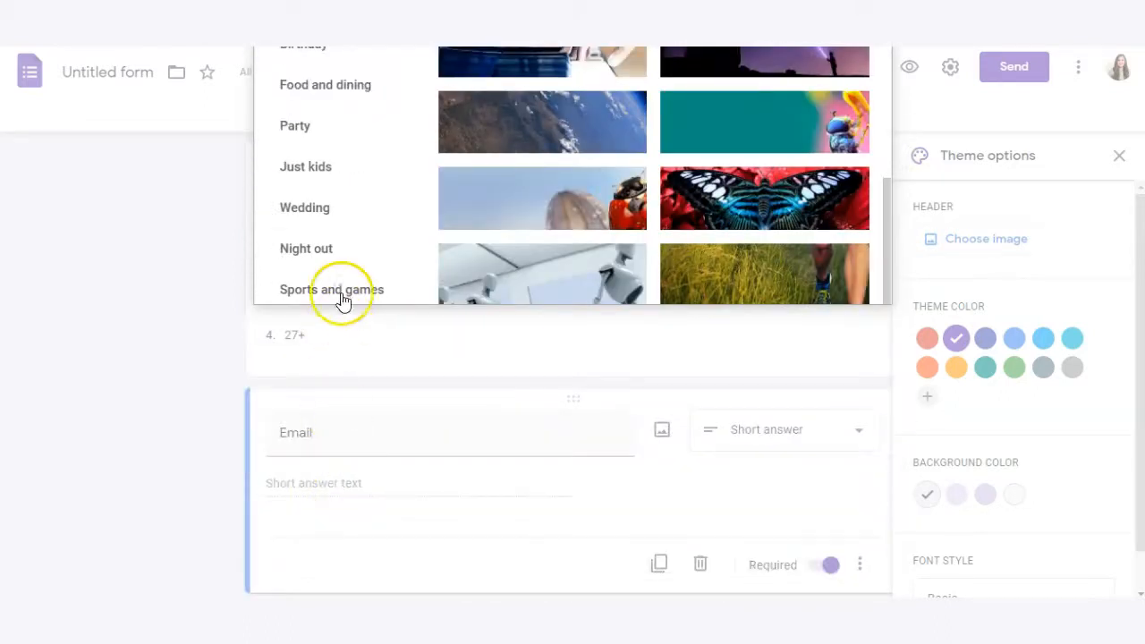
{"action": "scroll", "coordinate": [343, 303], "scroll_direction": "up", "scroll_amount": 3}
{"action": "left_click", "coordinate": [367, 271]}
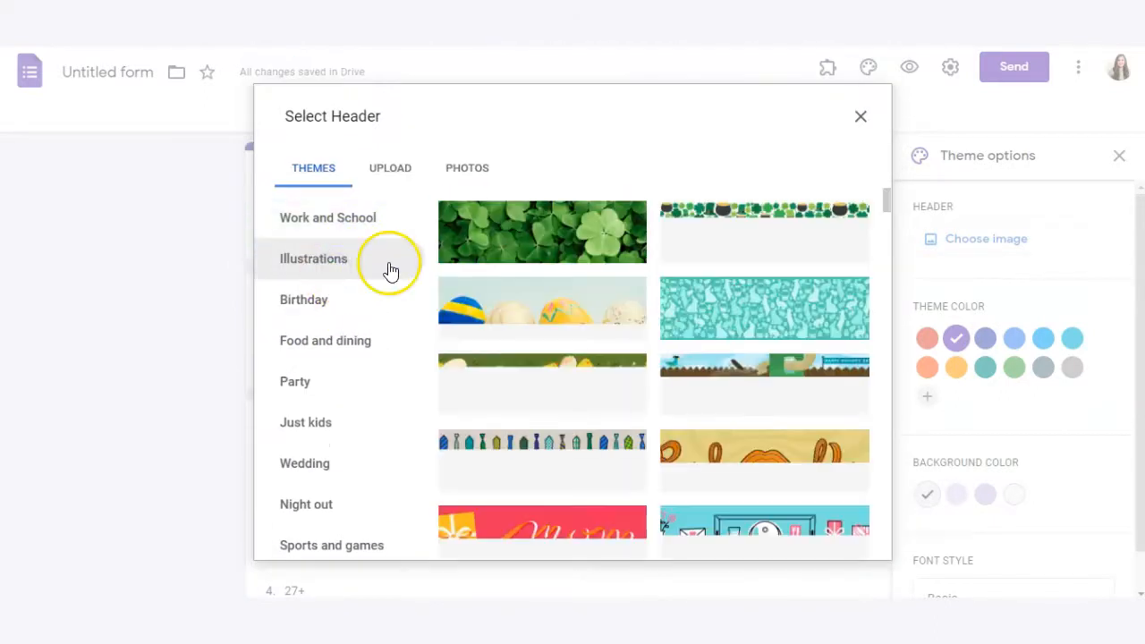
{"action": "scroll", "coordinate": [590, 429], "scroll_direction": "down", "scroll_amount": 5}
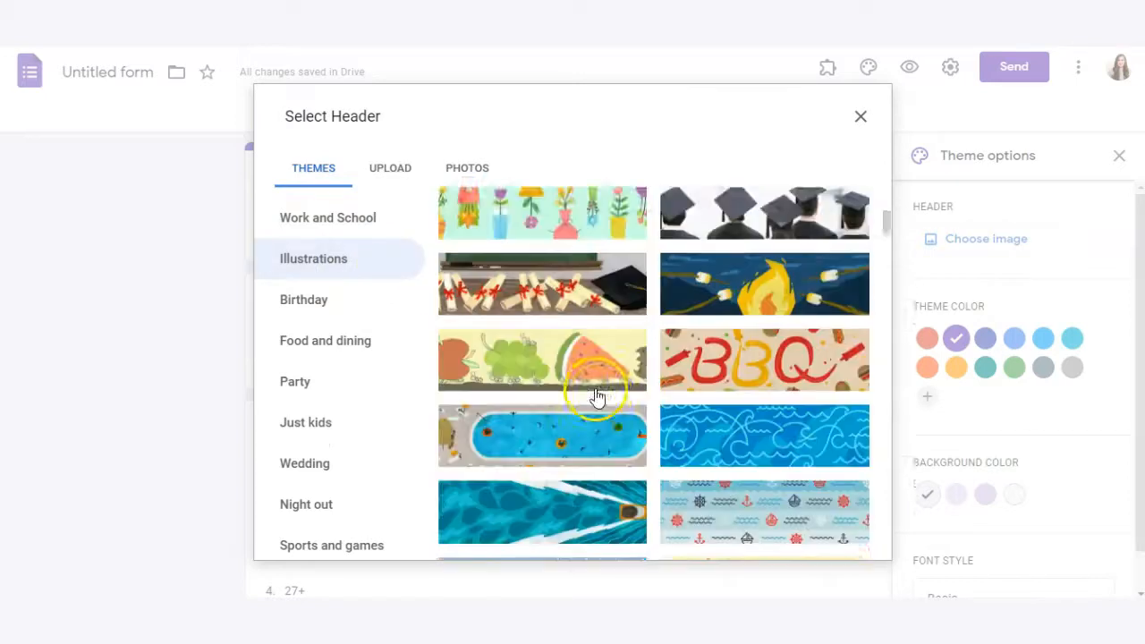
{"action": "left_click_drag", "start_coordinate": [882, 230], "coordinate": [875, 626]}
{"action": "left_click", "coordinate": [537, 400]}
{"action": "left_click", "coordinate": [841, 541]}
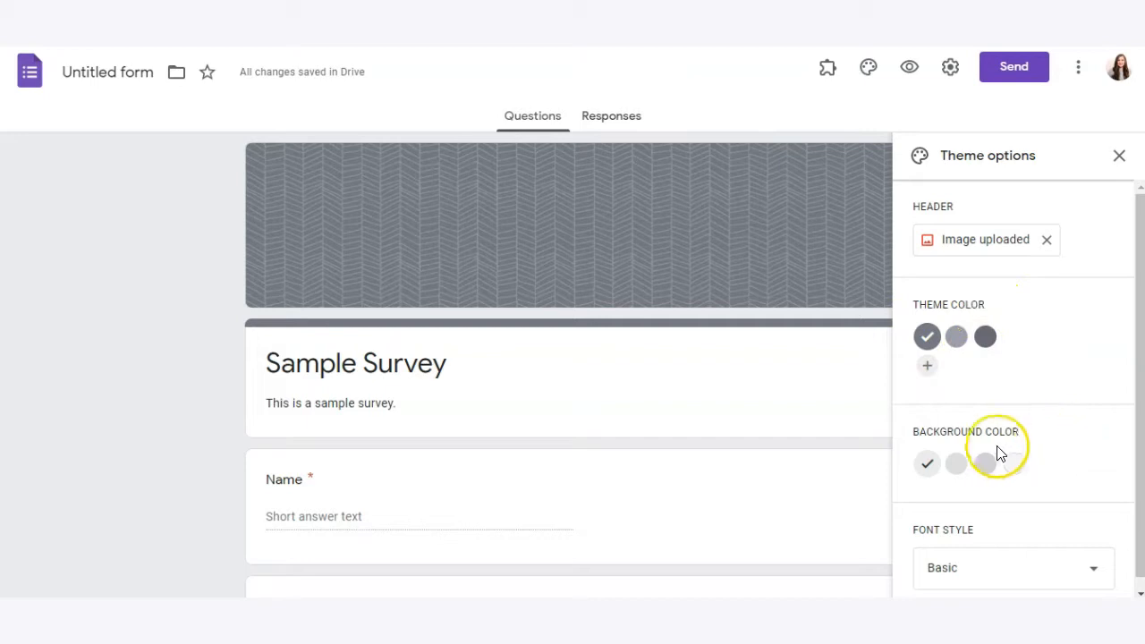
Add the custom orange theme color #ff5e00 and set the form's background color to light grey.
{"action": "left_click", "coordinate": [927, 366]}
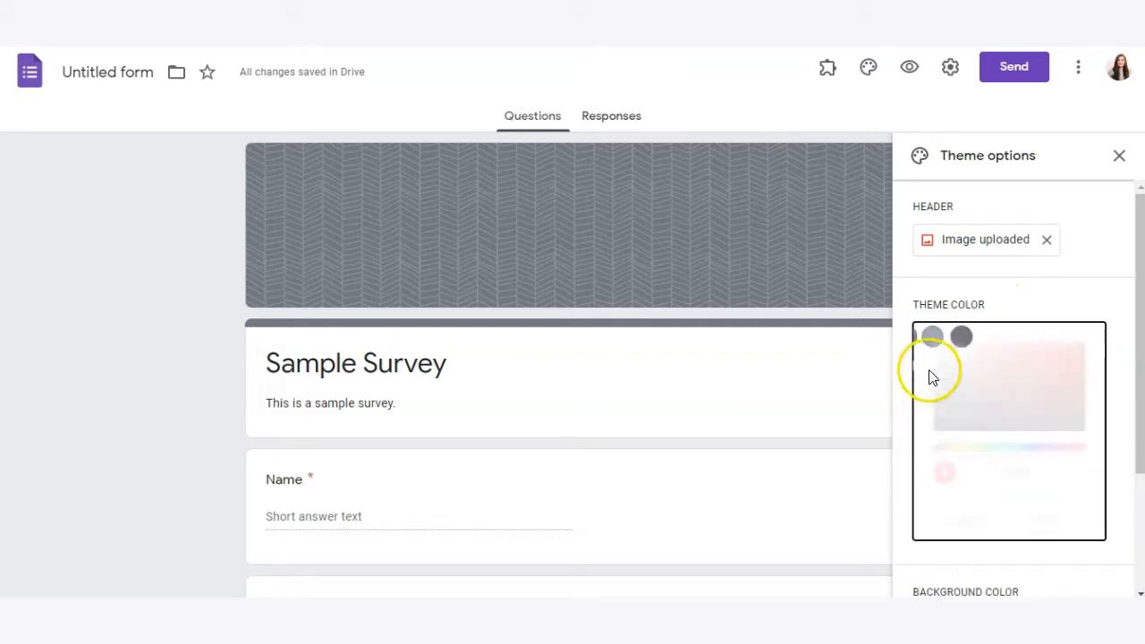
{"action": "left_click_drag", "start_coordinate": [941, 454], "coordinate": [948, 454]}
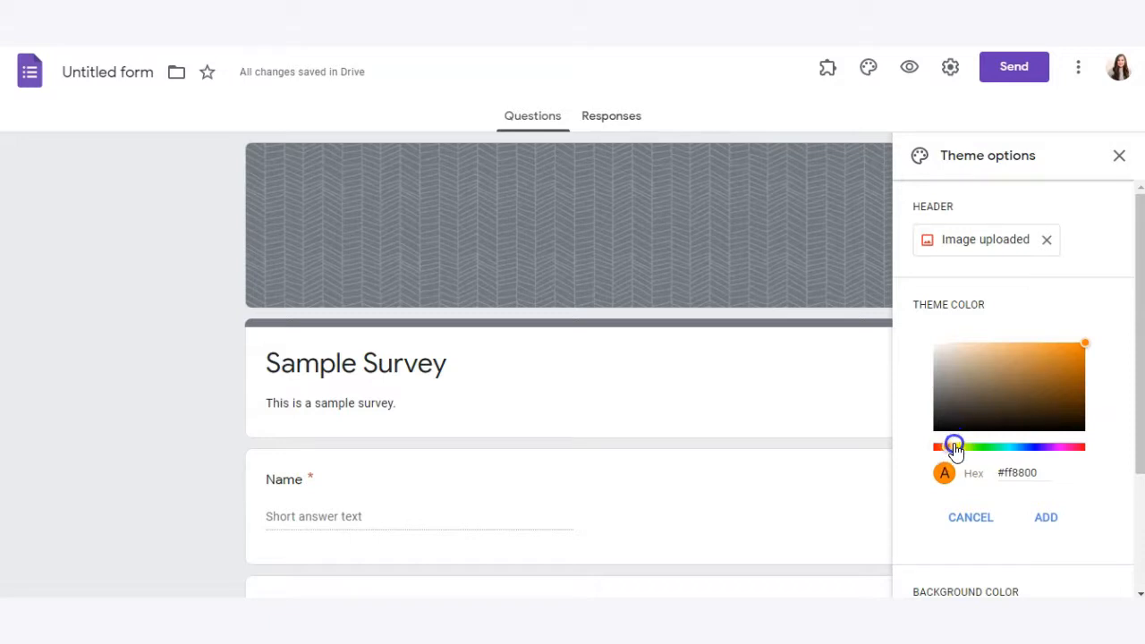
{"action": "left_click", "coordinate": [1046, 519]}
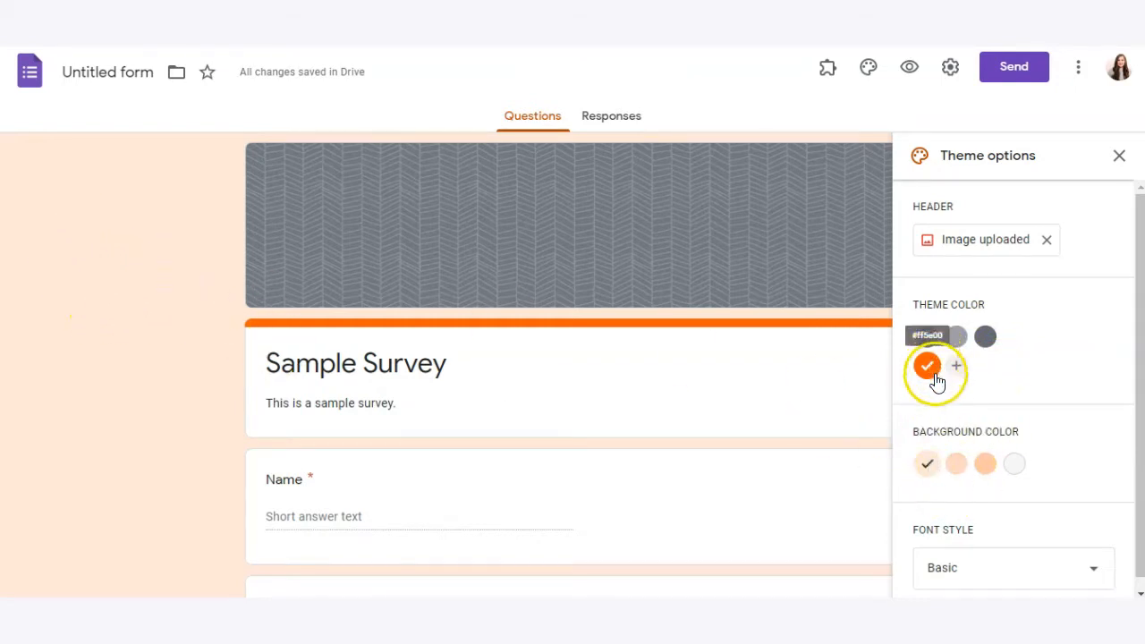
{"action": "left_click", "coordinate": [1018, 469]}
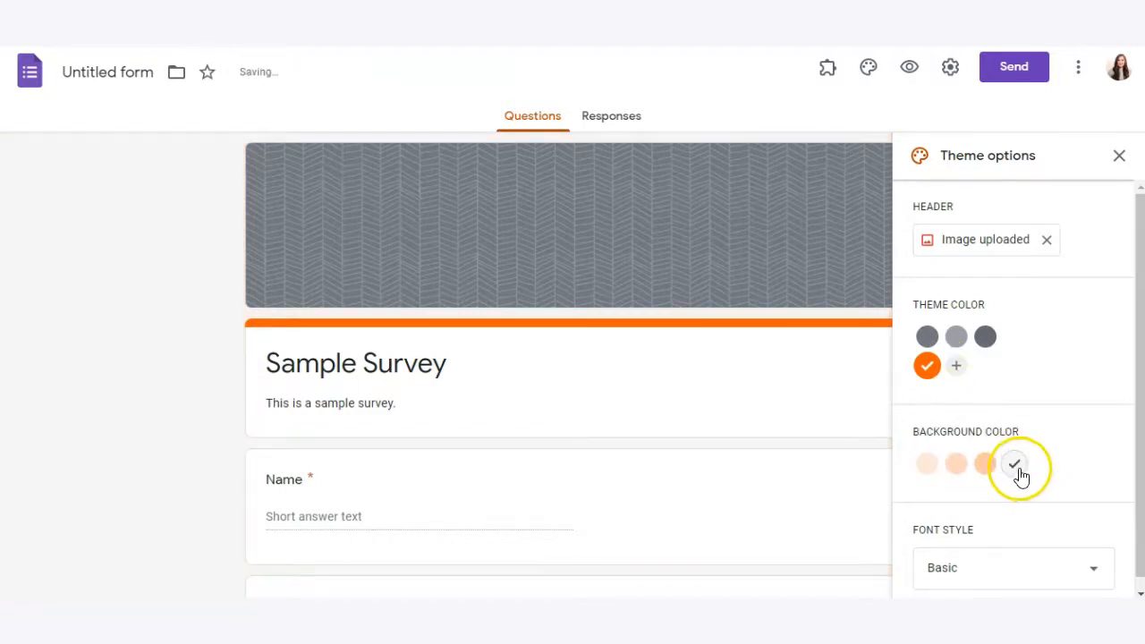
Review the available font styles, keeping Basic, and open a preview of the themed form.
{"action": "scroll", "coordinate": [1065, 432], "scroll_direction": "down", "scroll_amount": 1}
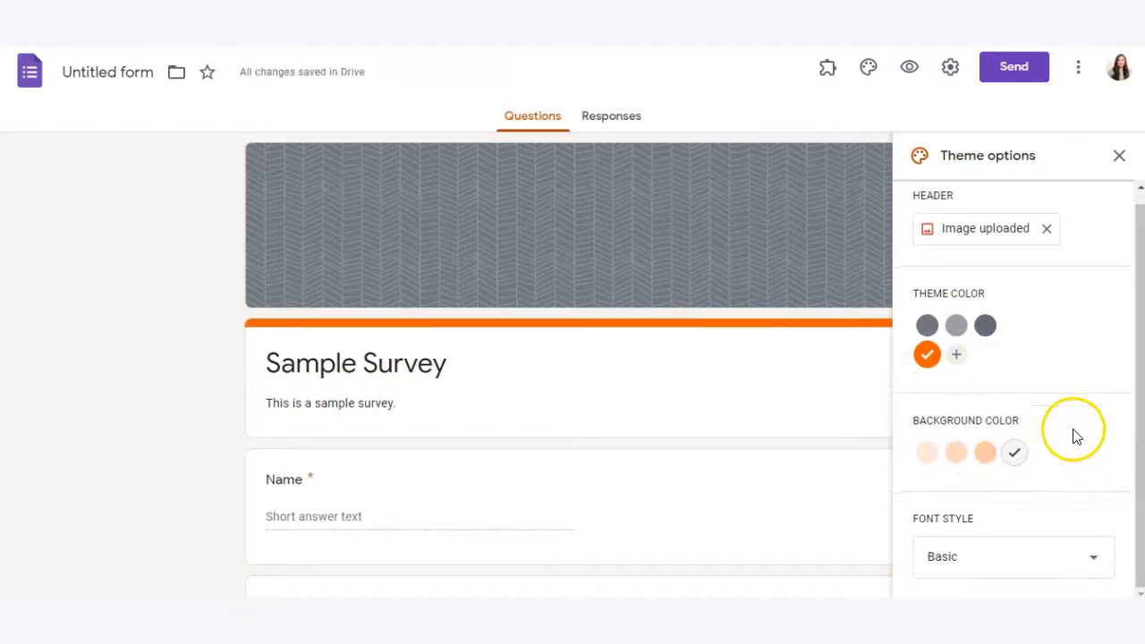
{"action": "left_click", "coordinate": [1038, 564]}
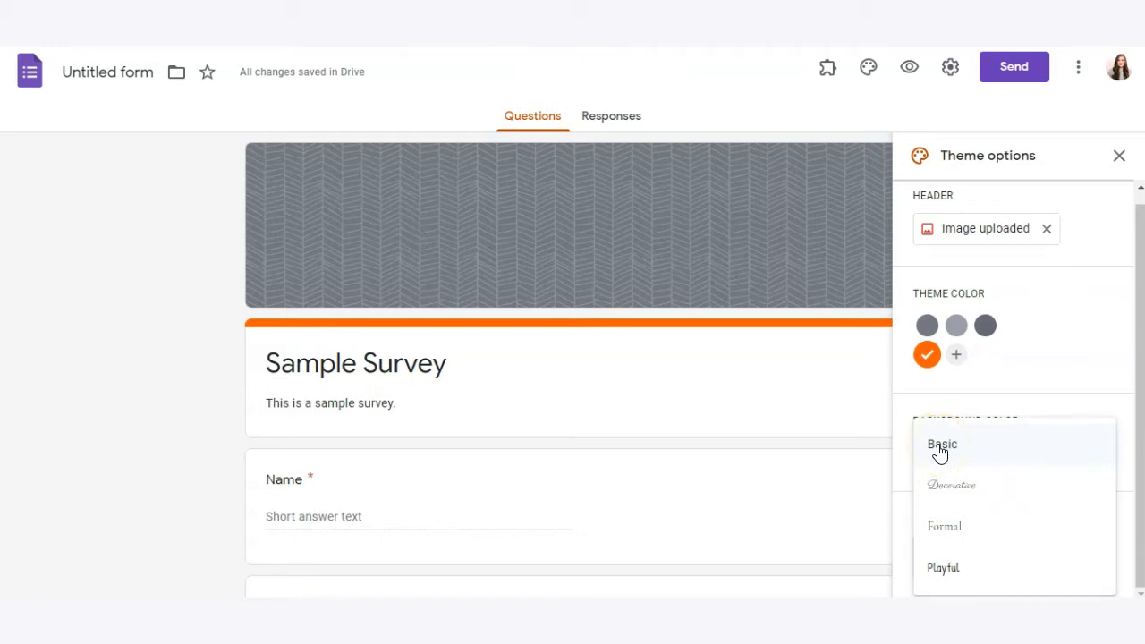
{"action": "left_click", "coordinate": [1120, 156]}
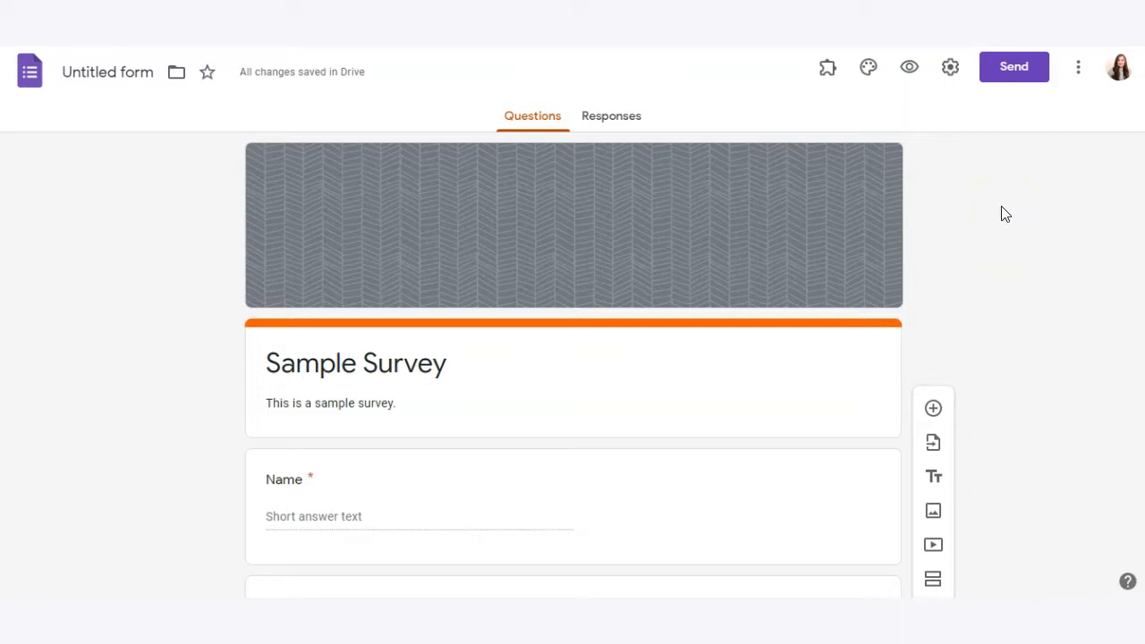
{"action": "left_click", "coordinate": [974, 220]}
{"action": "left_click", "coordinate": [911, 67]}
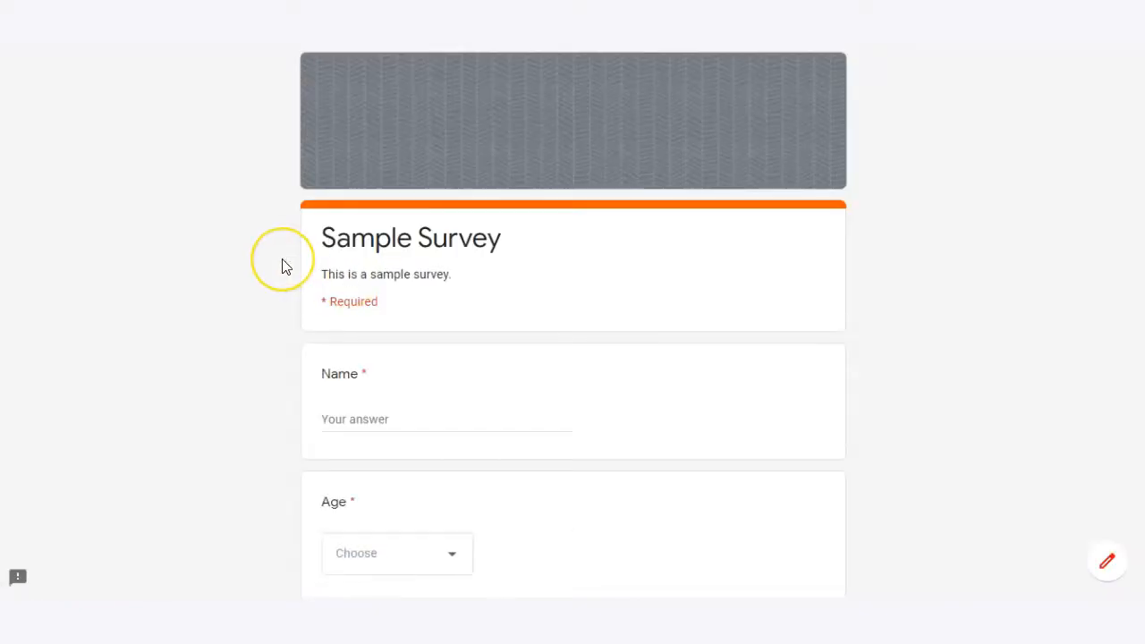
Look over the previewed form's Name, Age and Email questions and check the Age answer choices.
{"action": "scroll", "coordinate": [281, 267], "scroll_direction": "down", "scroll_amount": 2}
{"action": "scroll", "coordinate": [282, 267], "scroll_direction": "up", "scroll_amount": 2}
{"action": "scroll", "coordinate": [286, 267], "scroll_direction": "down", "scroll_amount": 2}
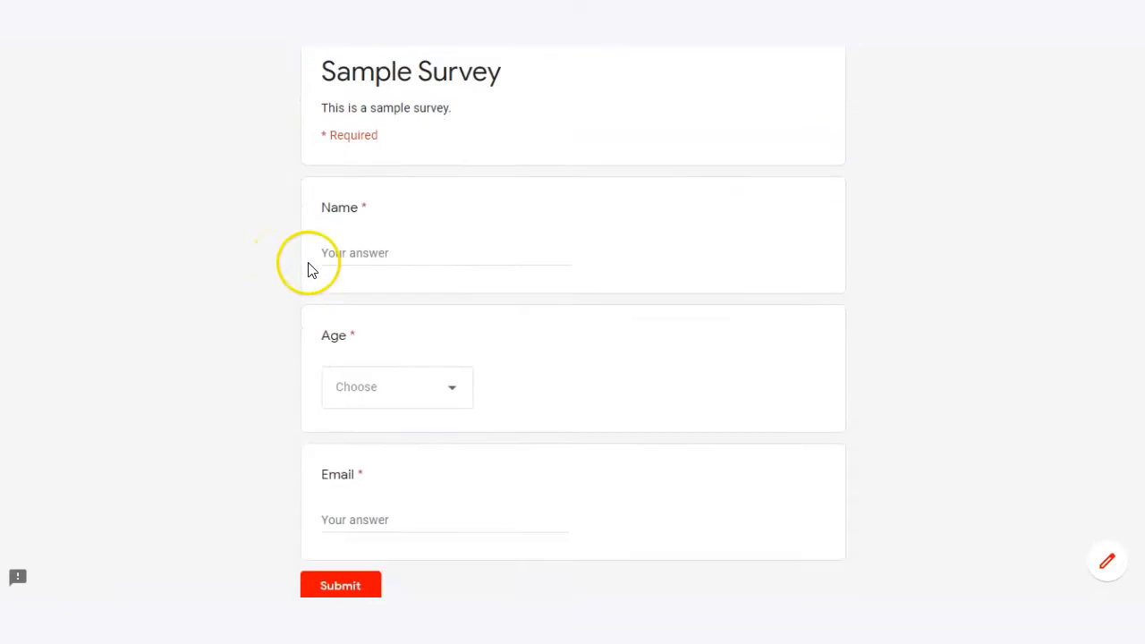
{"action": "left_click", "coordinate": [396, 380]}
{"action": "left_click", "coordinate": [104, 376]}
{"action": "scroll", "coordinate": [295, 452], "scroll_direction": "down", "scroll_amount": 2}
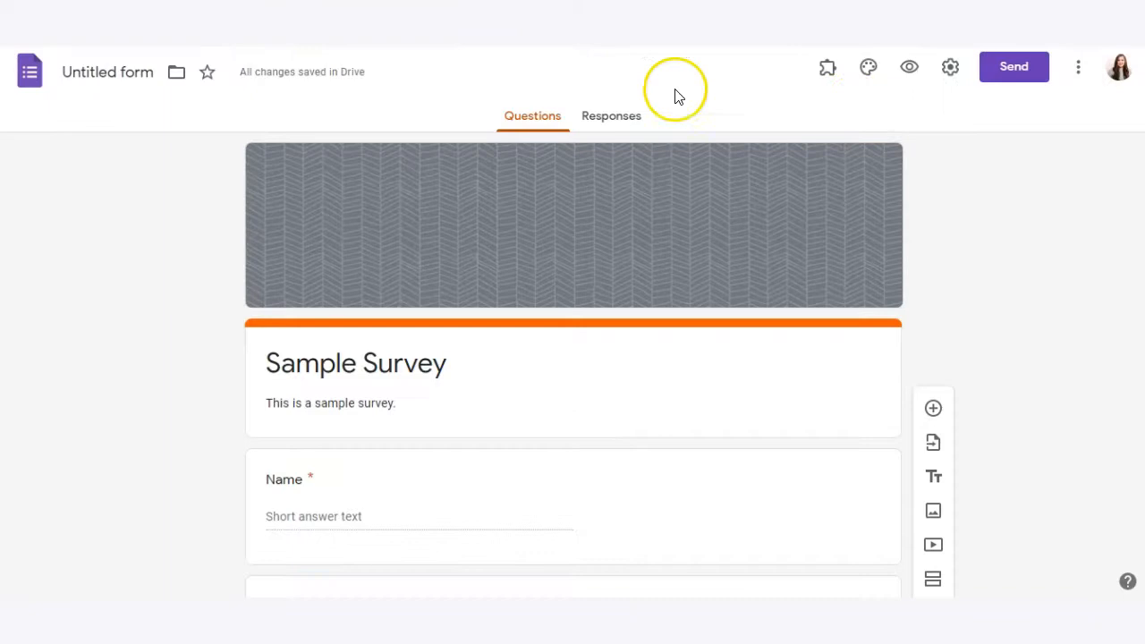
Generate a shortened link for sharing the form and close the sending options.
{"action": "left_click", "coordinate": [996, 79]}
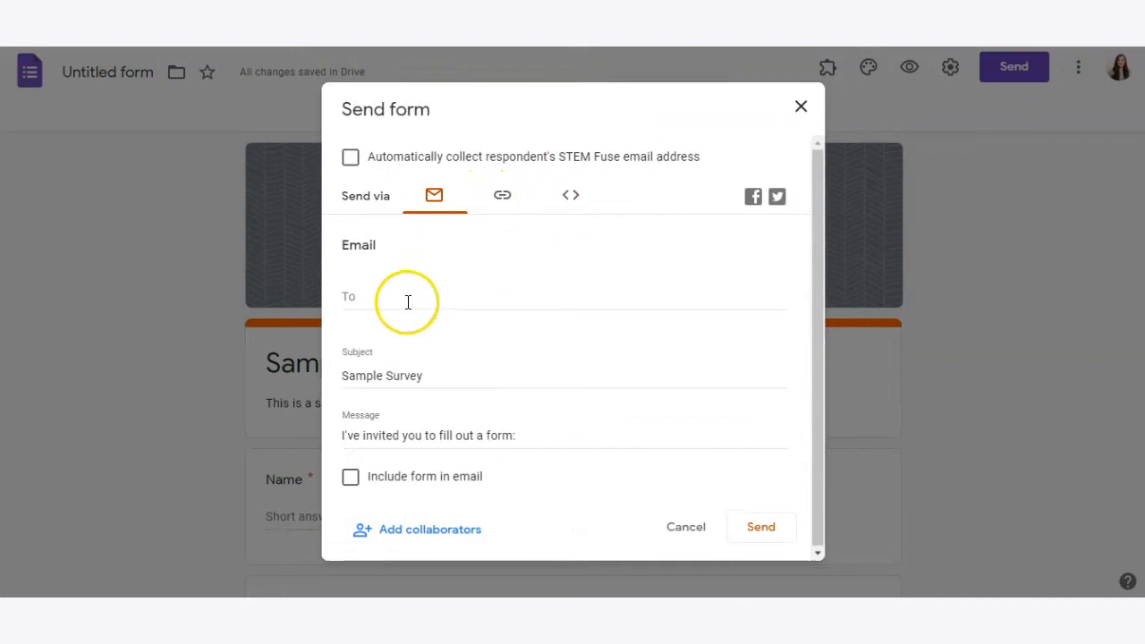
{"action": "left_click", "coordinate": [508, 196]}
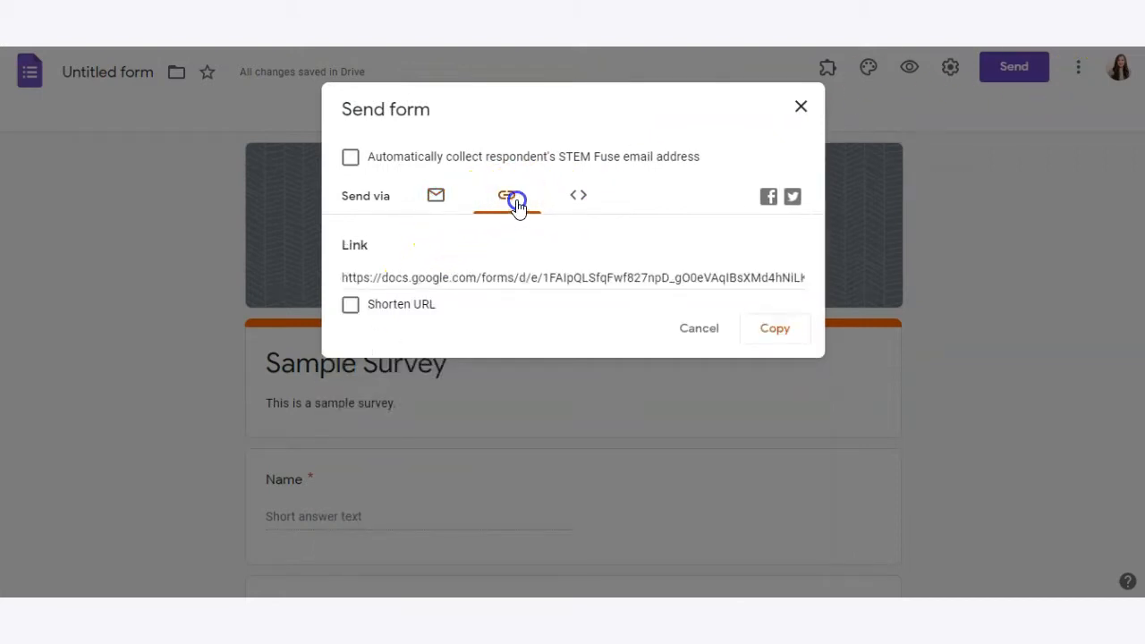
{"action": "left_click", "coordinate": [400, 307]}
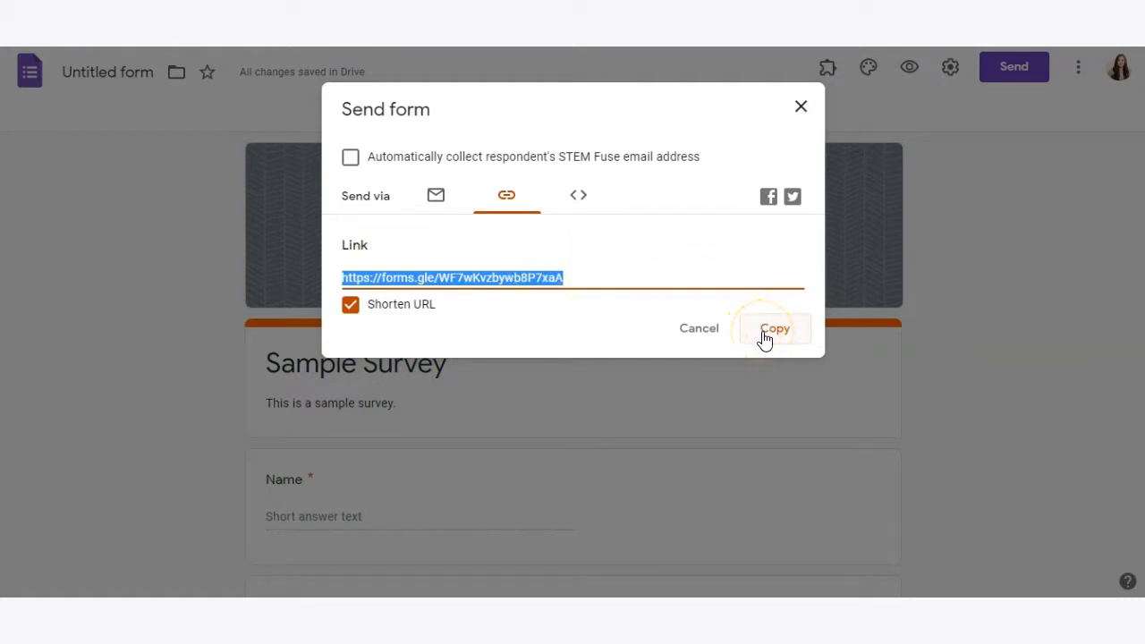
{"action": "left_click", "coordinate": [800, 109]}
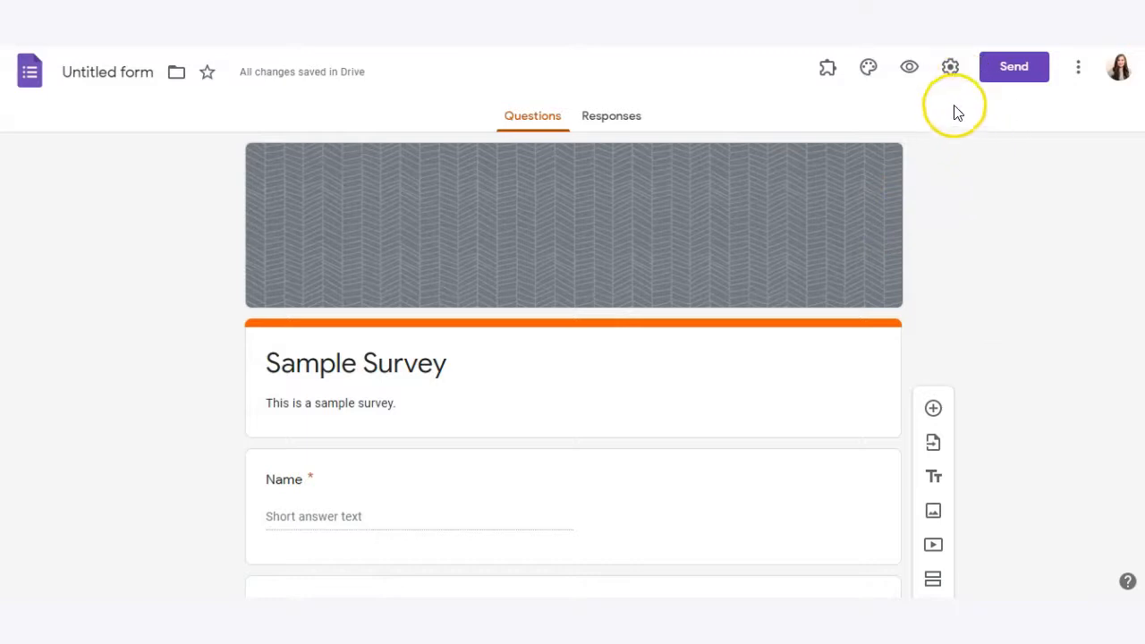
Try lifting the sign-in restriction to users in STEM Fuse and its trusted organizations in the form's general settings.
{"action": "left_click", "coordinate": [947, 77]}
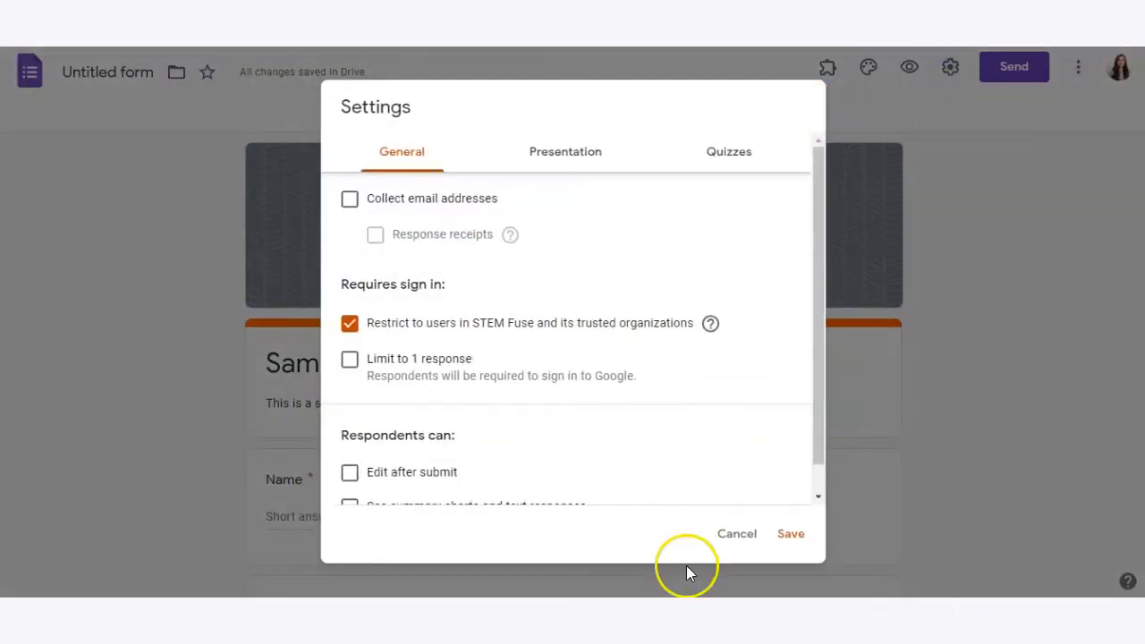
{"action": "left_click", "coordinate": [738, 537]}
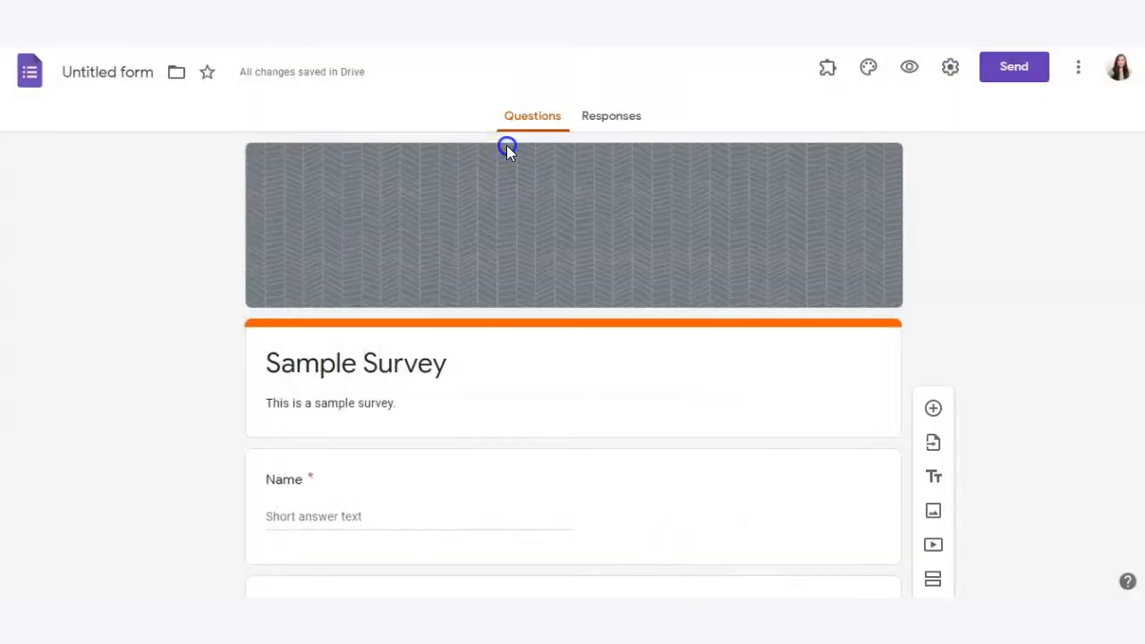
{"action": "left_click", "coordinate": [953, 71]}
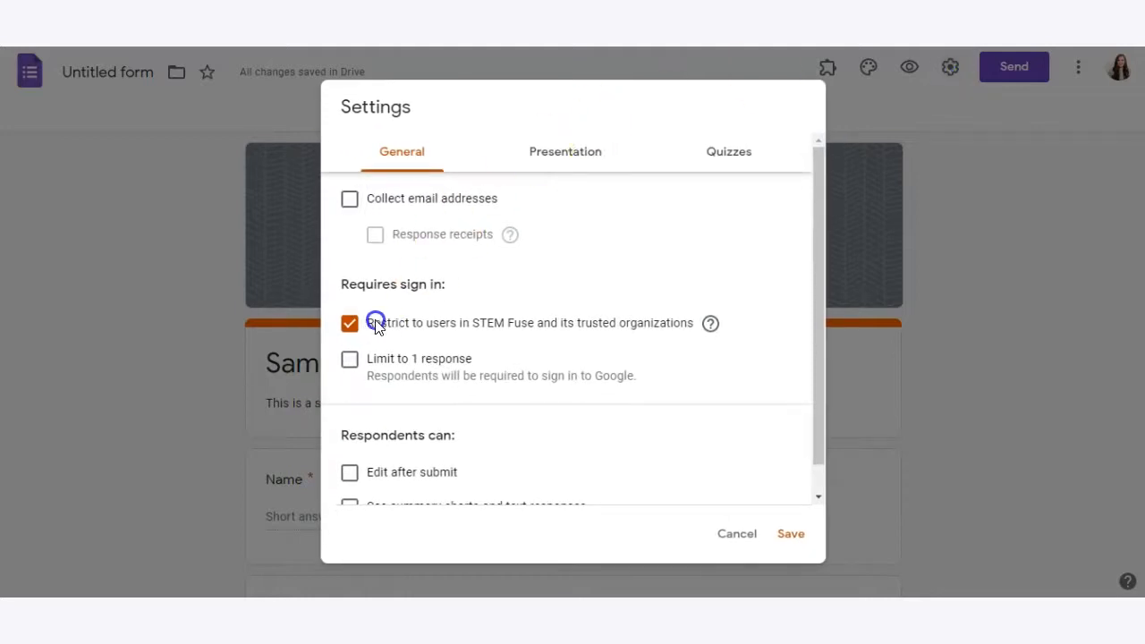
{"action": "left_click", "coordinate": [349, 325]}
{"action": "scroll", "coordinate": [540, 276], "scroll_direction": "down", "scroll_amount": 1}
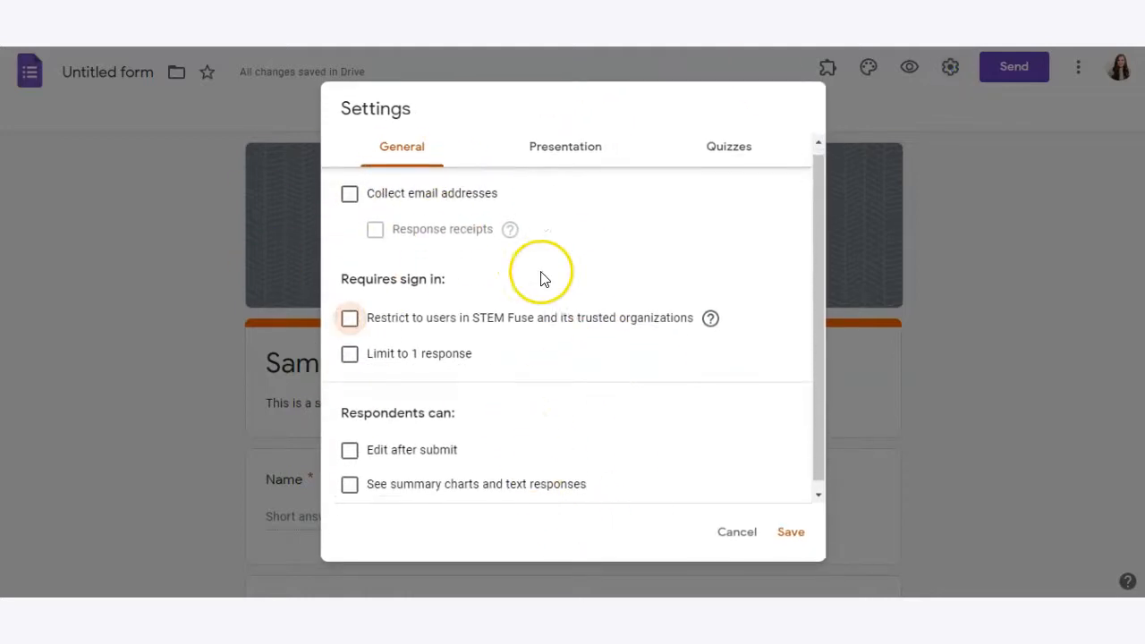
{"action": "scroll", "coordinate": [476, 257], "scroll_direction": "up", "scroll_amount": 1}
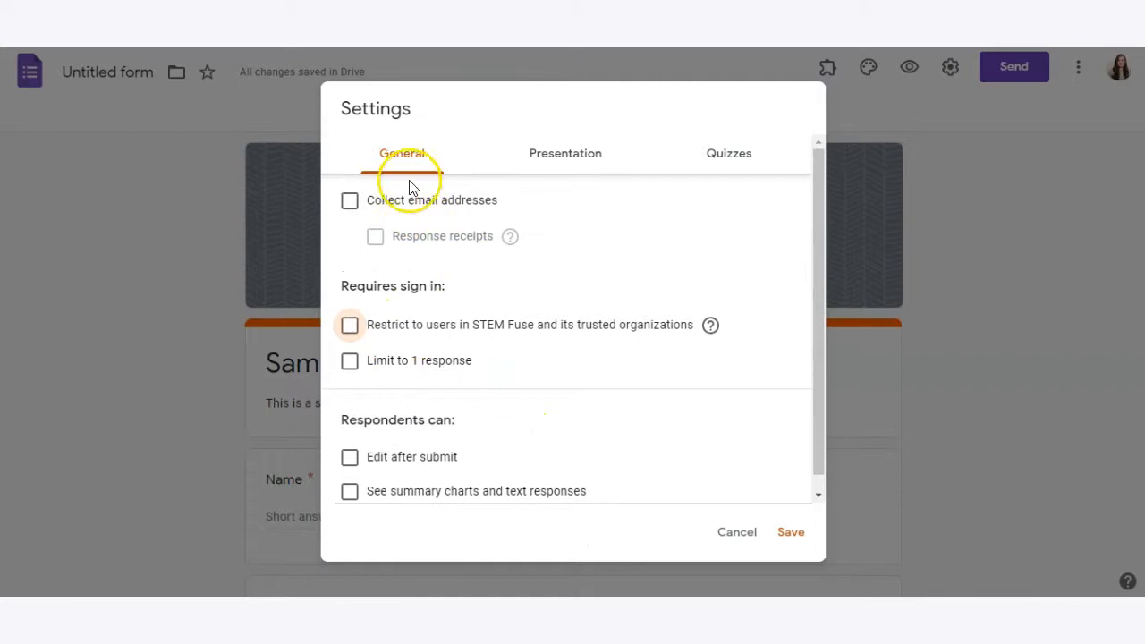
{"action": "scroll", "coordinate": [474, 380], "scroll_direction": "down", "scroll_amount": 1}
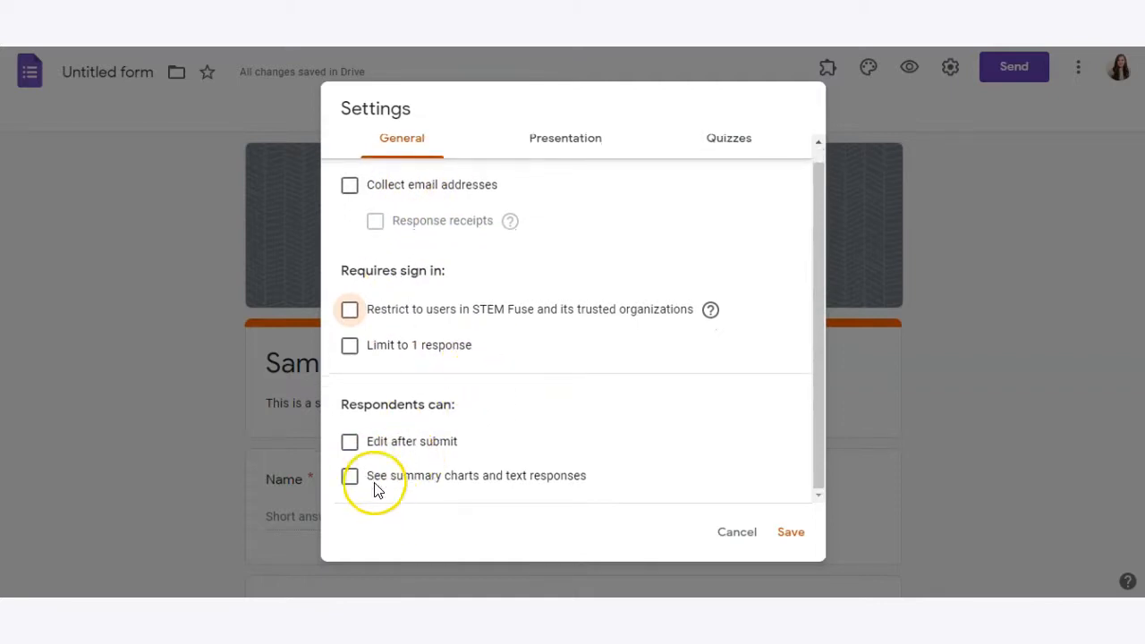
Try out the respondent permissions for editing after submission and seeing summary charts and text responses, leaving both off.
{"action": "left_click", "coordinate": [352, 442]}
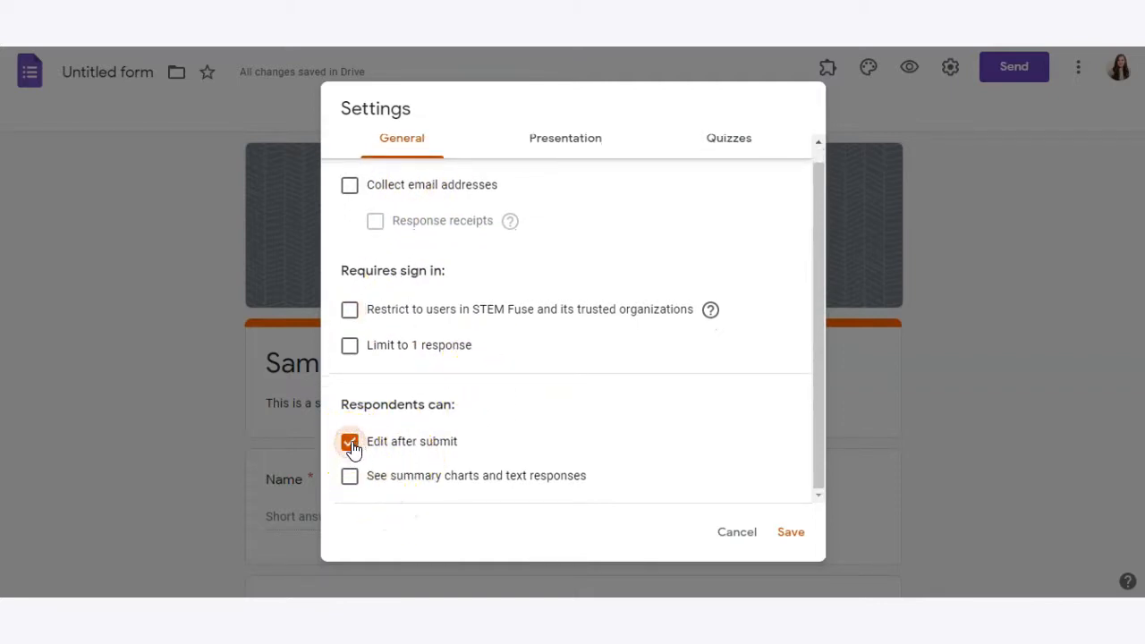
{"action": "left_click", "coordinate": [351, 478]}
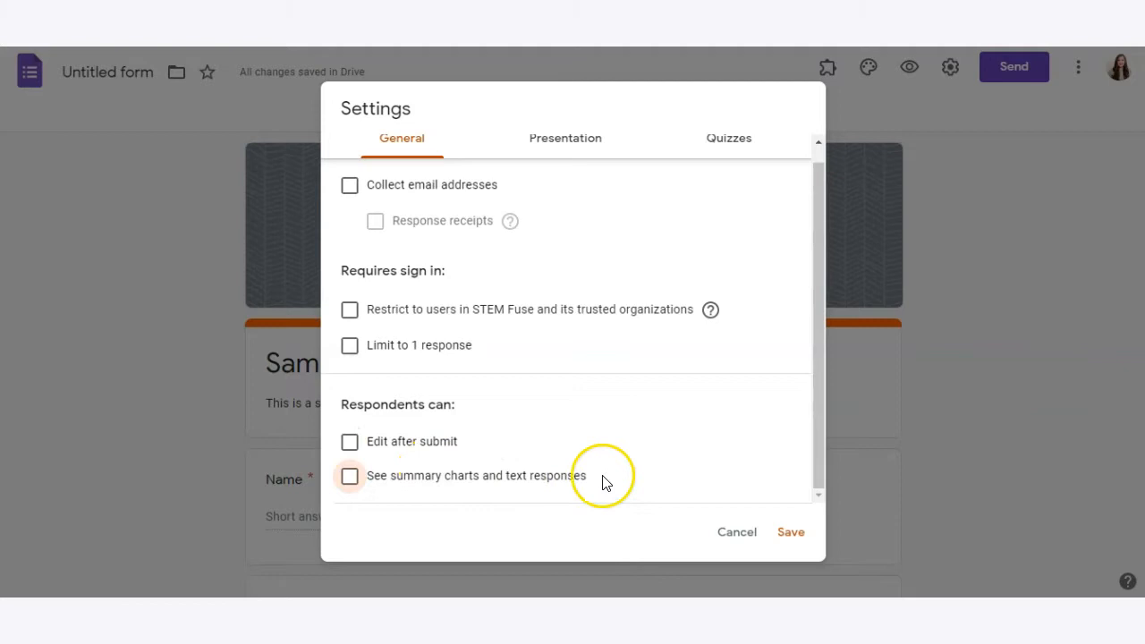
{"action": "left_click", "coordinate": [519, 477]}
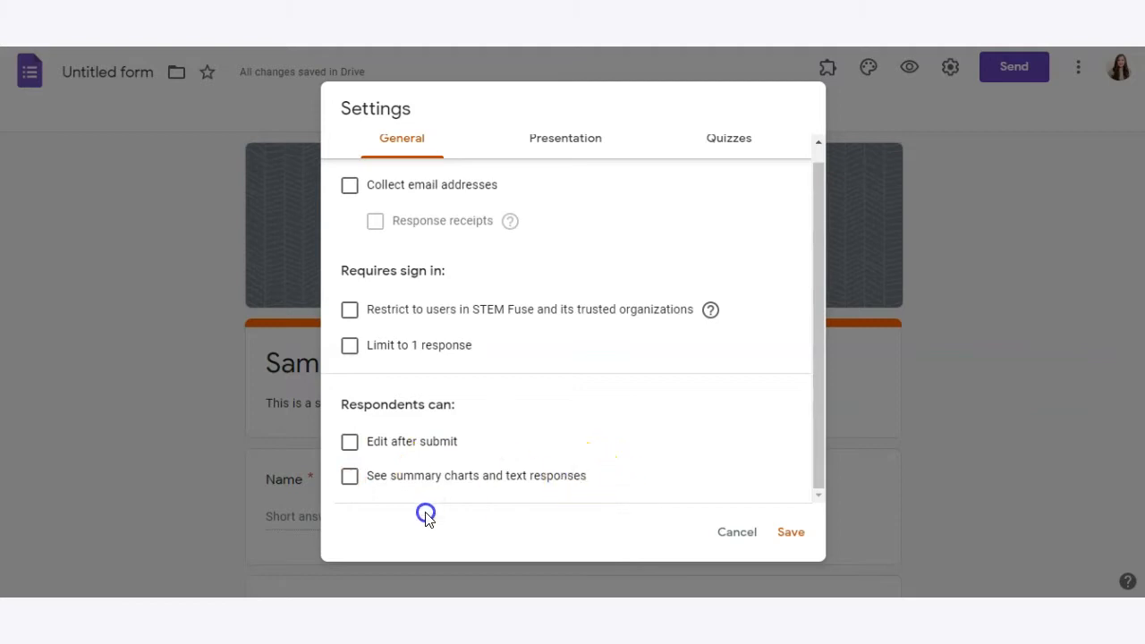
{"action": "scroll", "coordinate": [556, 190], "scroll_direction": "up", "scroll_amount": 1}
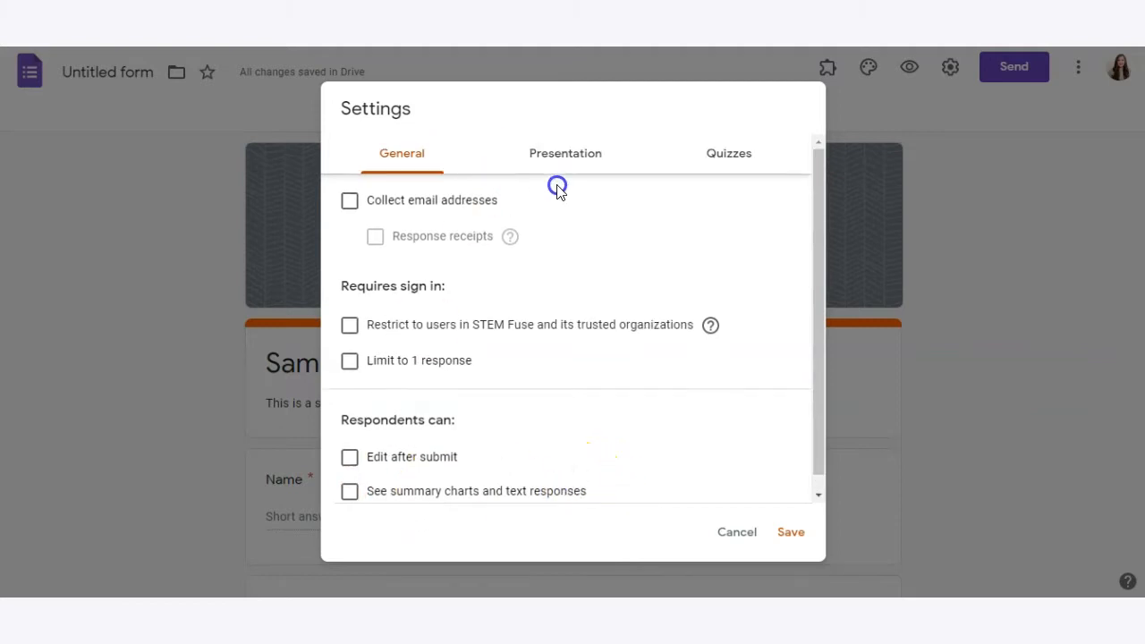
Try turning off the link to submit another response in the presentation settings, and discard all the settings changes.
{"action": "left_click", "coordinate": [550, 170]}
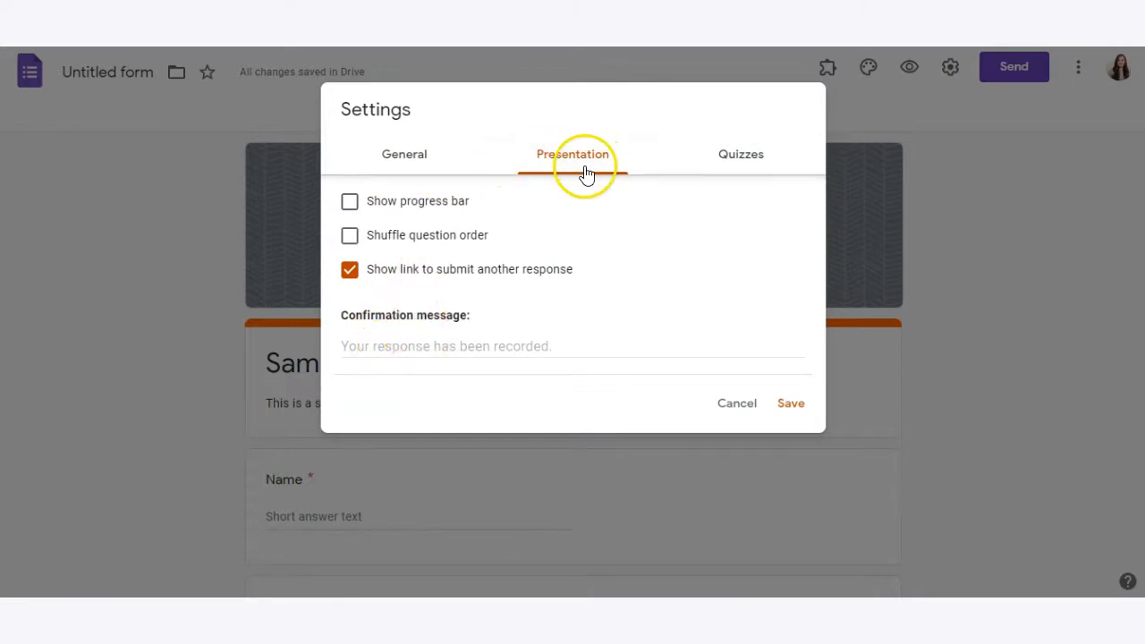
{"action": "left_click", "coordinate": [396, 274]}
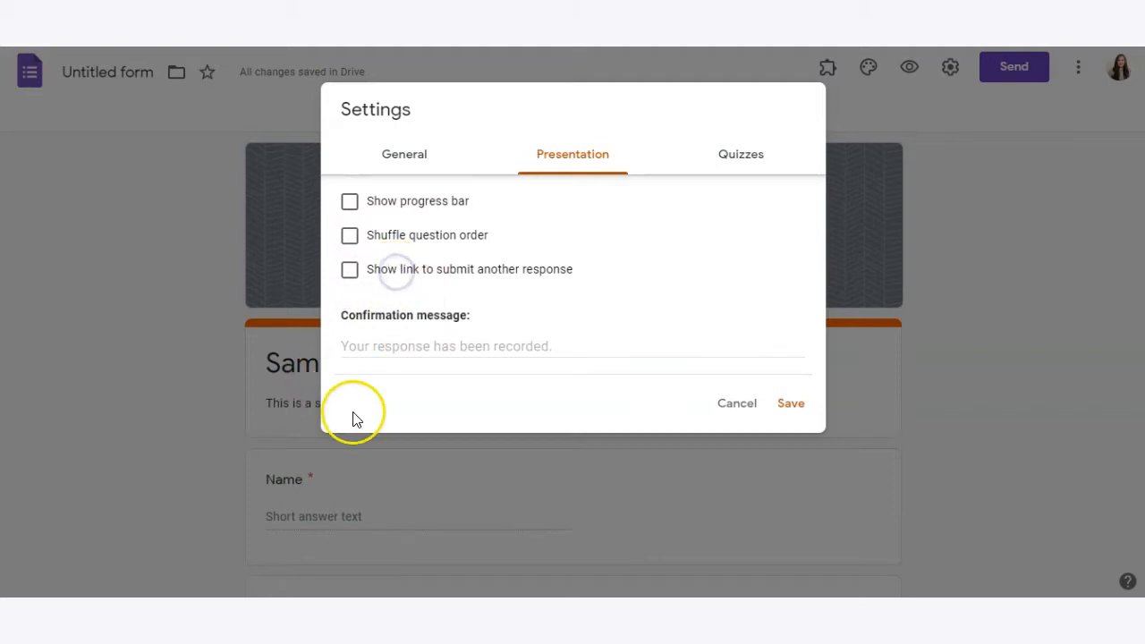
{"action": "left_click", "coordinate": [450, 344]}
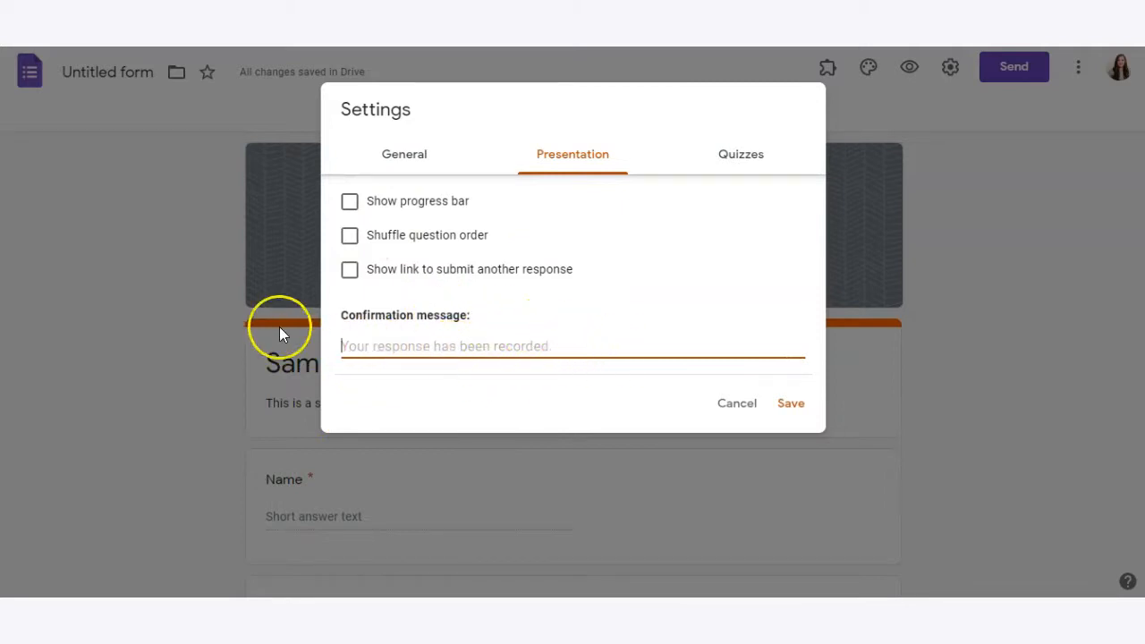
{"action": "left_click", "coordinate": [748, 411]}
{"action": "left_click", "coordinate": [959, 355]}
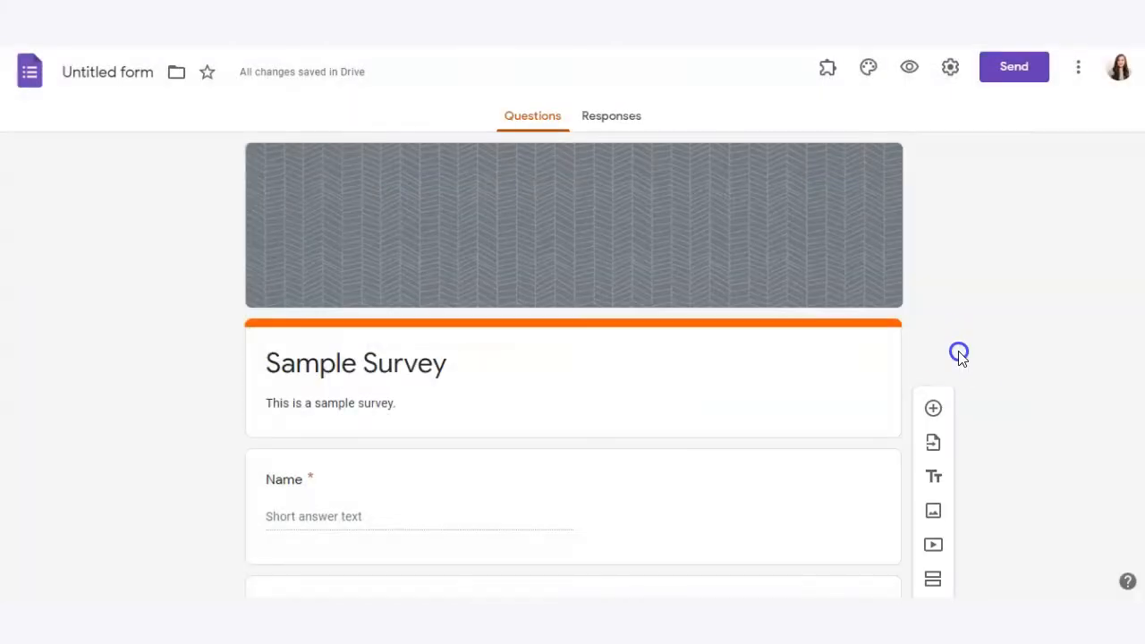
View the form's responses and open the choice of a destination spreadsheet for them.
{"action": "left_click", "coordinate": [638, 133]}
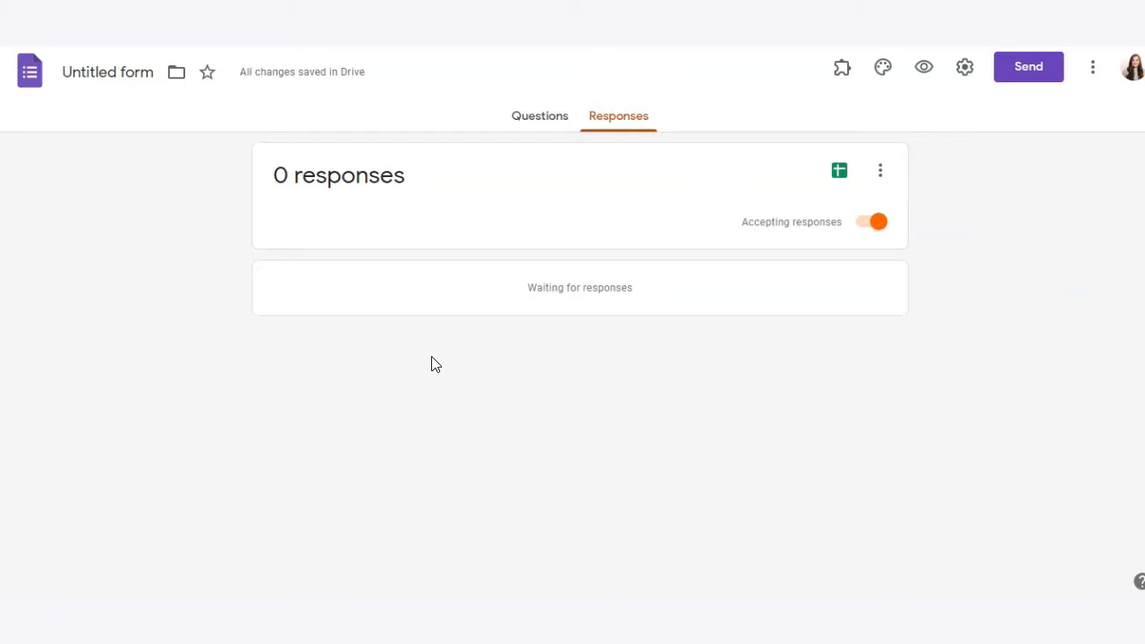
{"action": "left_click", "coordinate": [840, 171]}
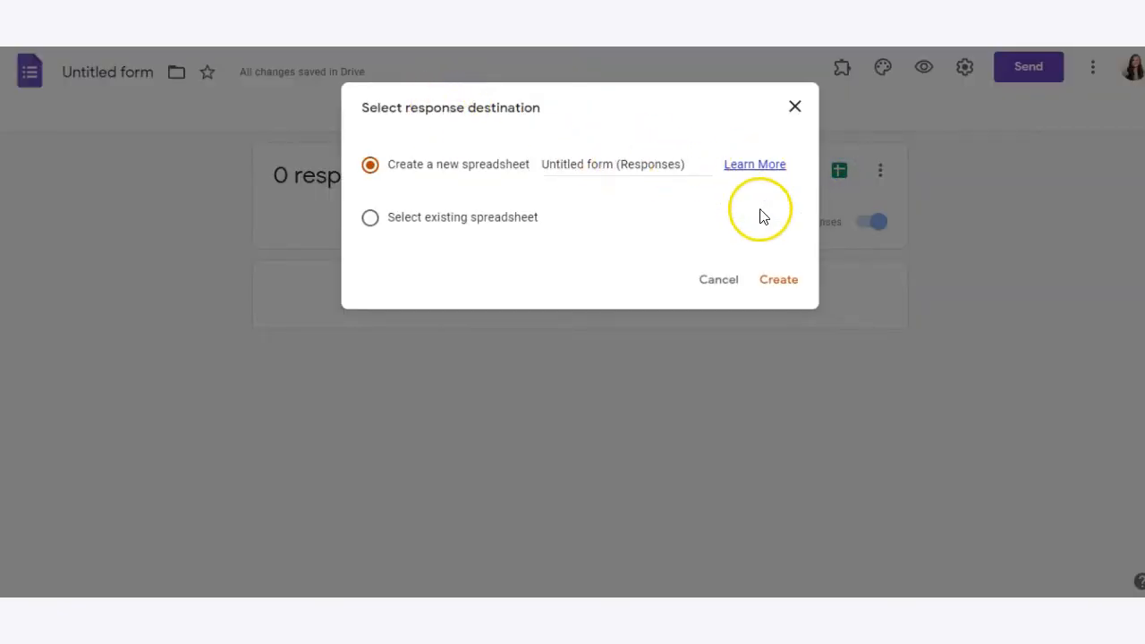